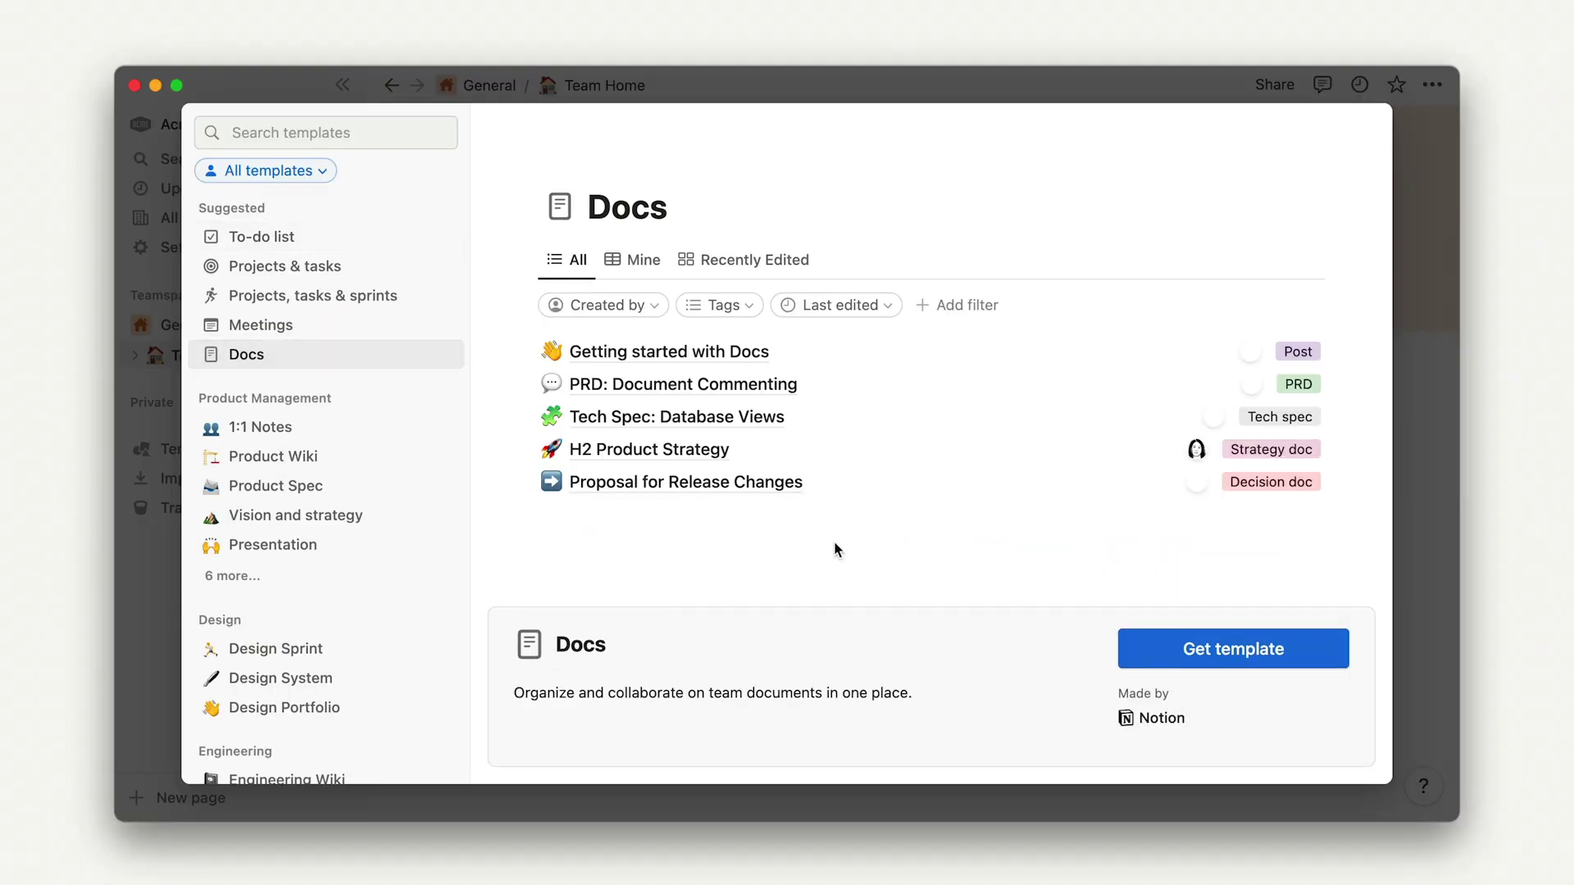
Add the Docs template to the General teamspace
{"action": "left_click", "coordinate": [1197, 648]}
Add the Meetings template to the General teamspace
{"action": "left_click", "coordinate": [1201, 744]}
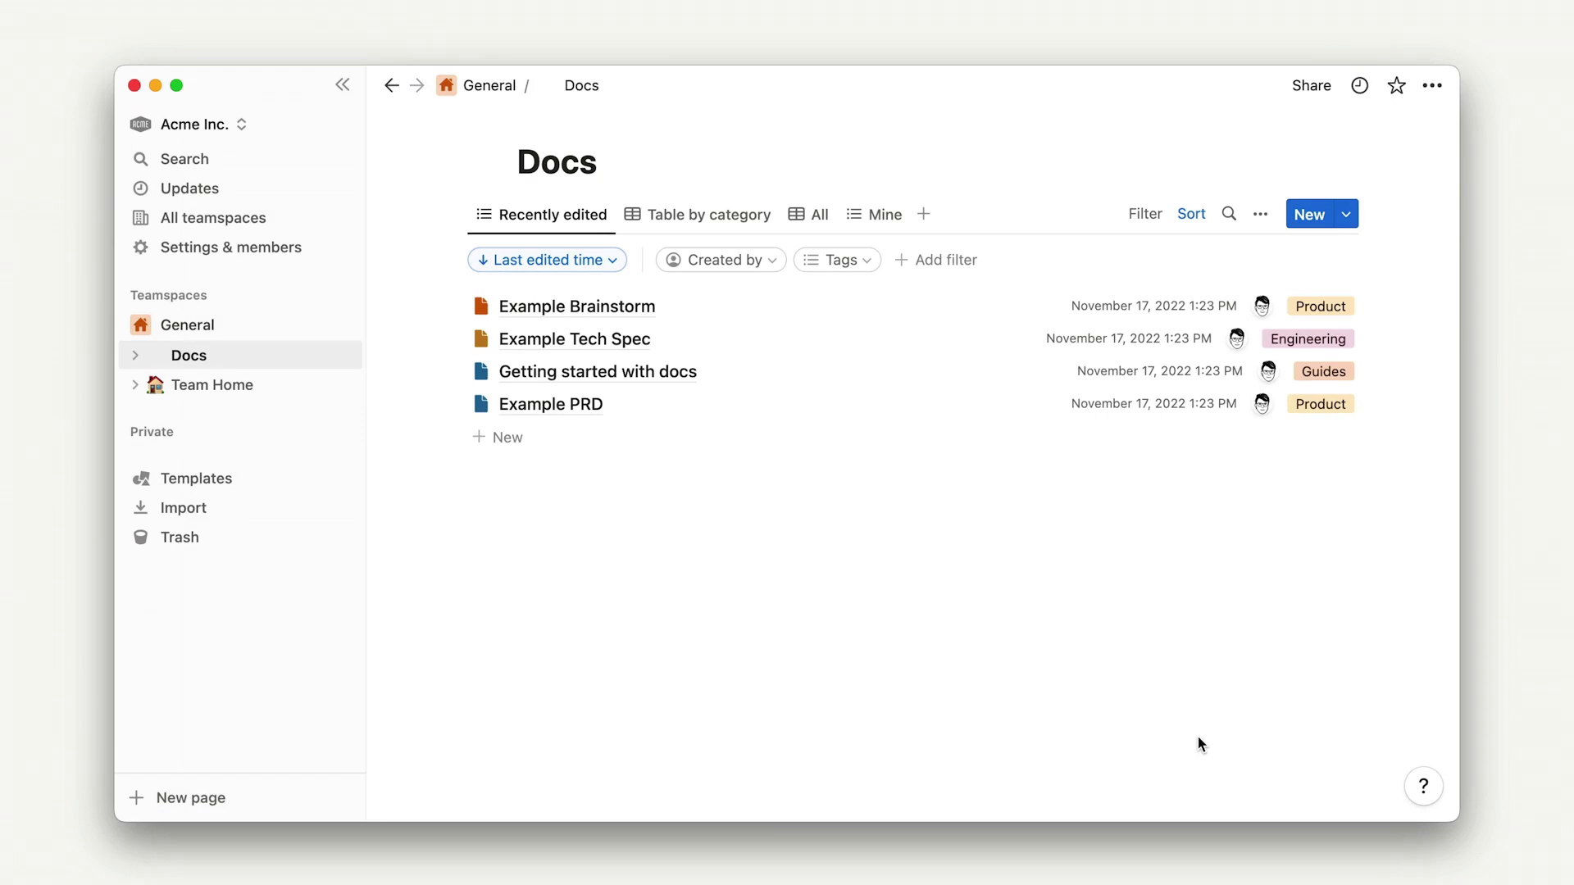
{"action": "left_click", "coordinate": [168, 476]}
{"action": "left_click", "coordinate": [340, 336]}
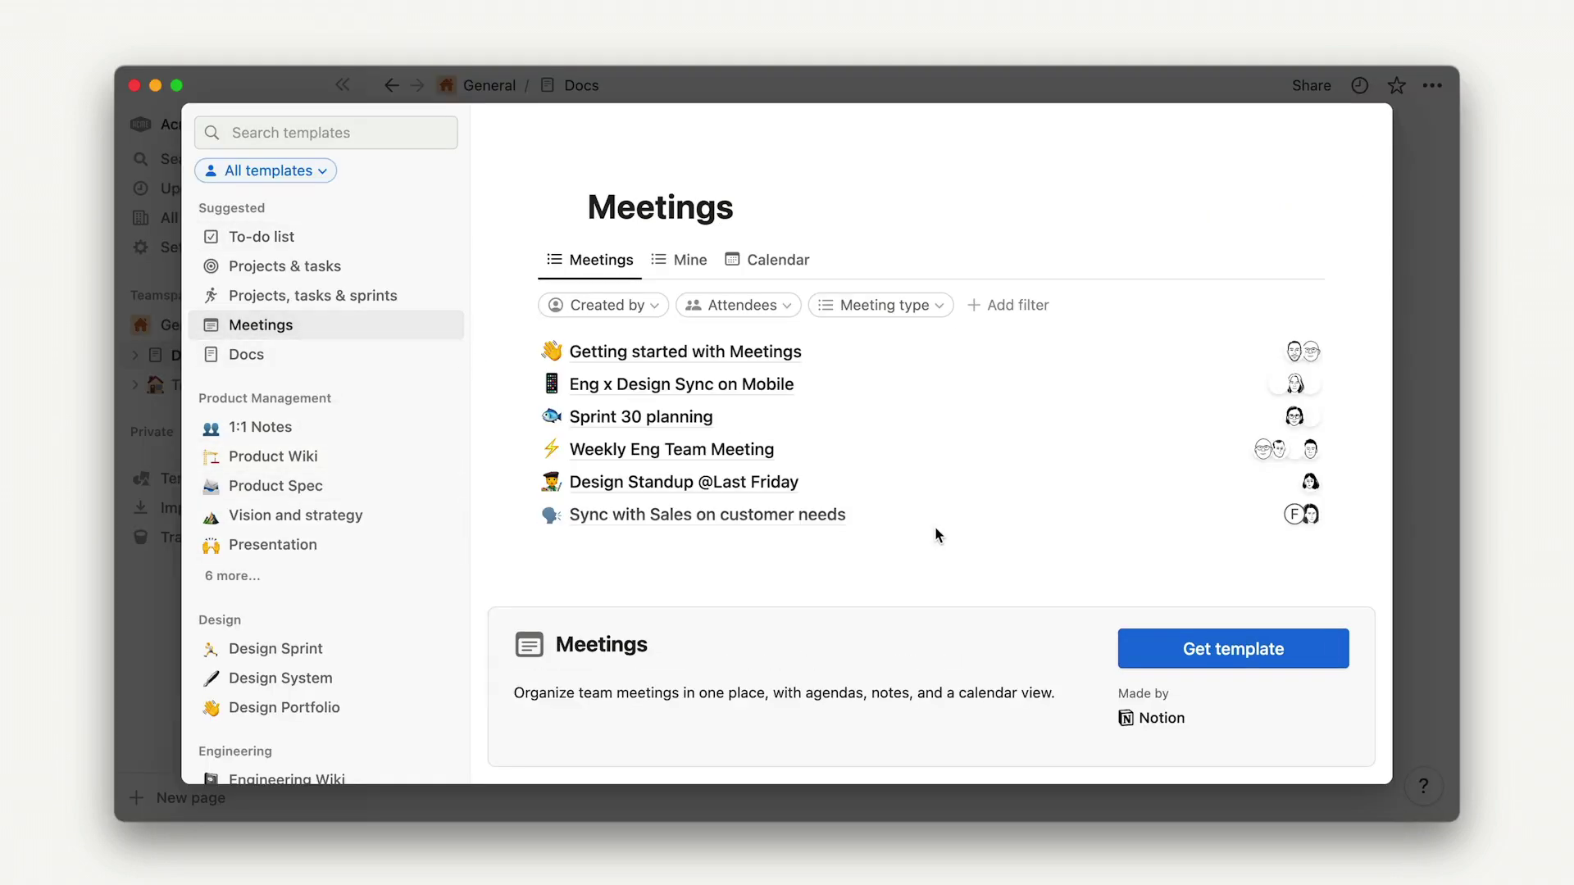
{"action": "left_click", "coordinate": [1131, 652]}
{"action": "left_click", "coordinate": [1227, 734]}
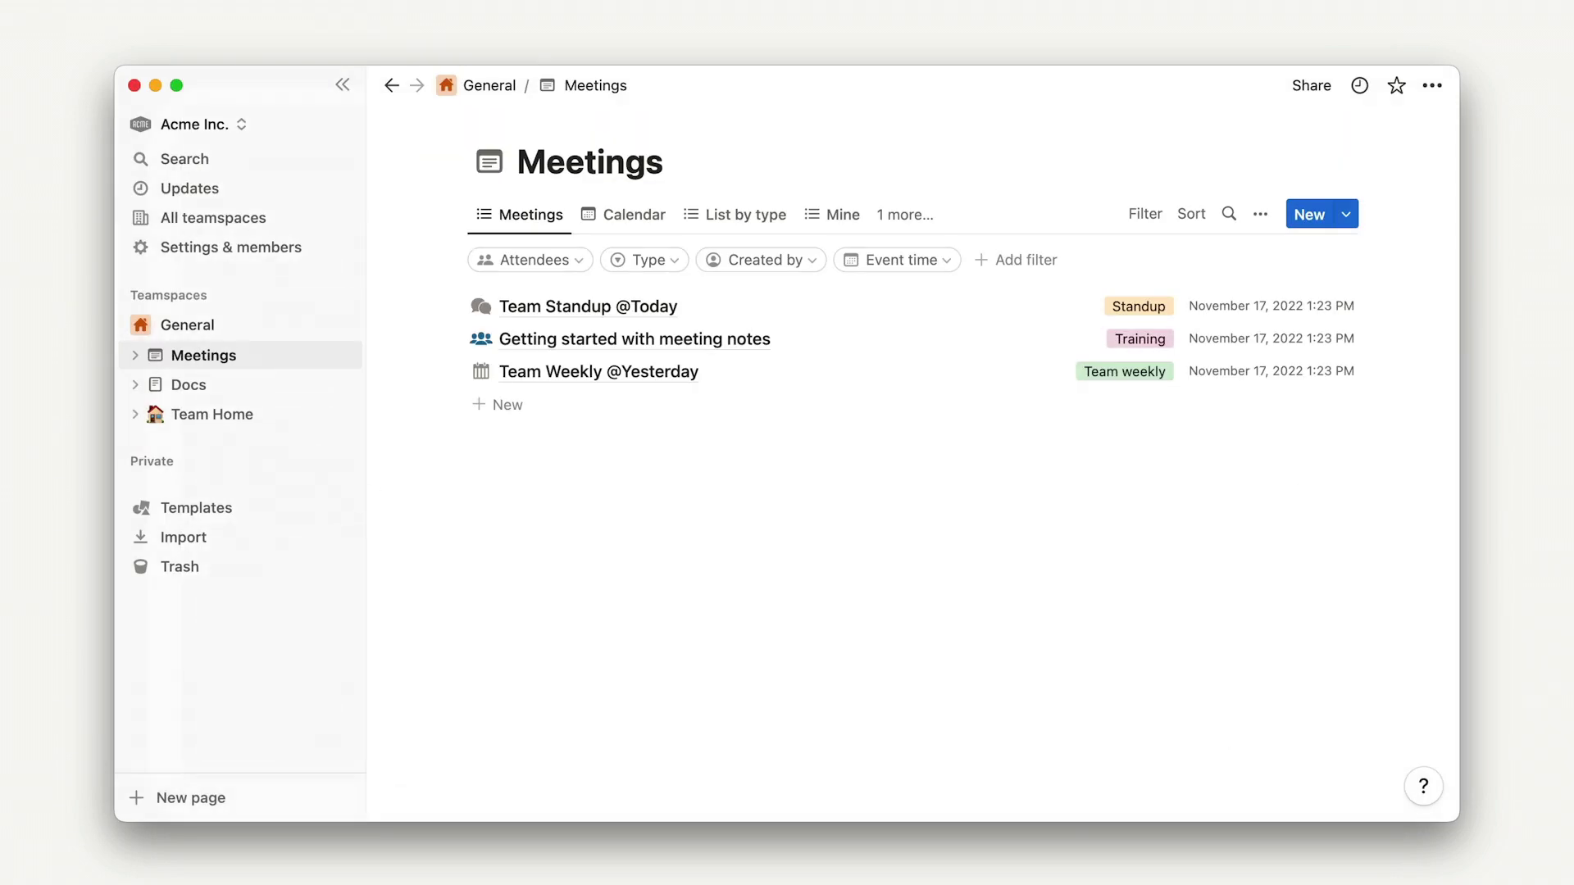
Search 'comp' and add the Company Home template to the General teamspace
{"action": "left_click", "coordinate": [250, 510]}
{"action": "type", "text": "comp"}
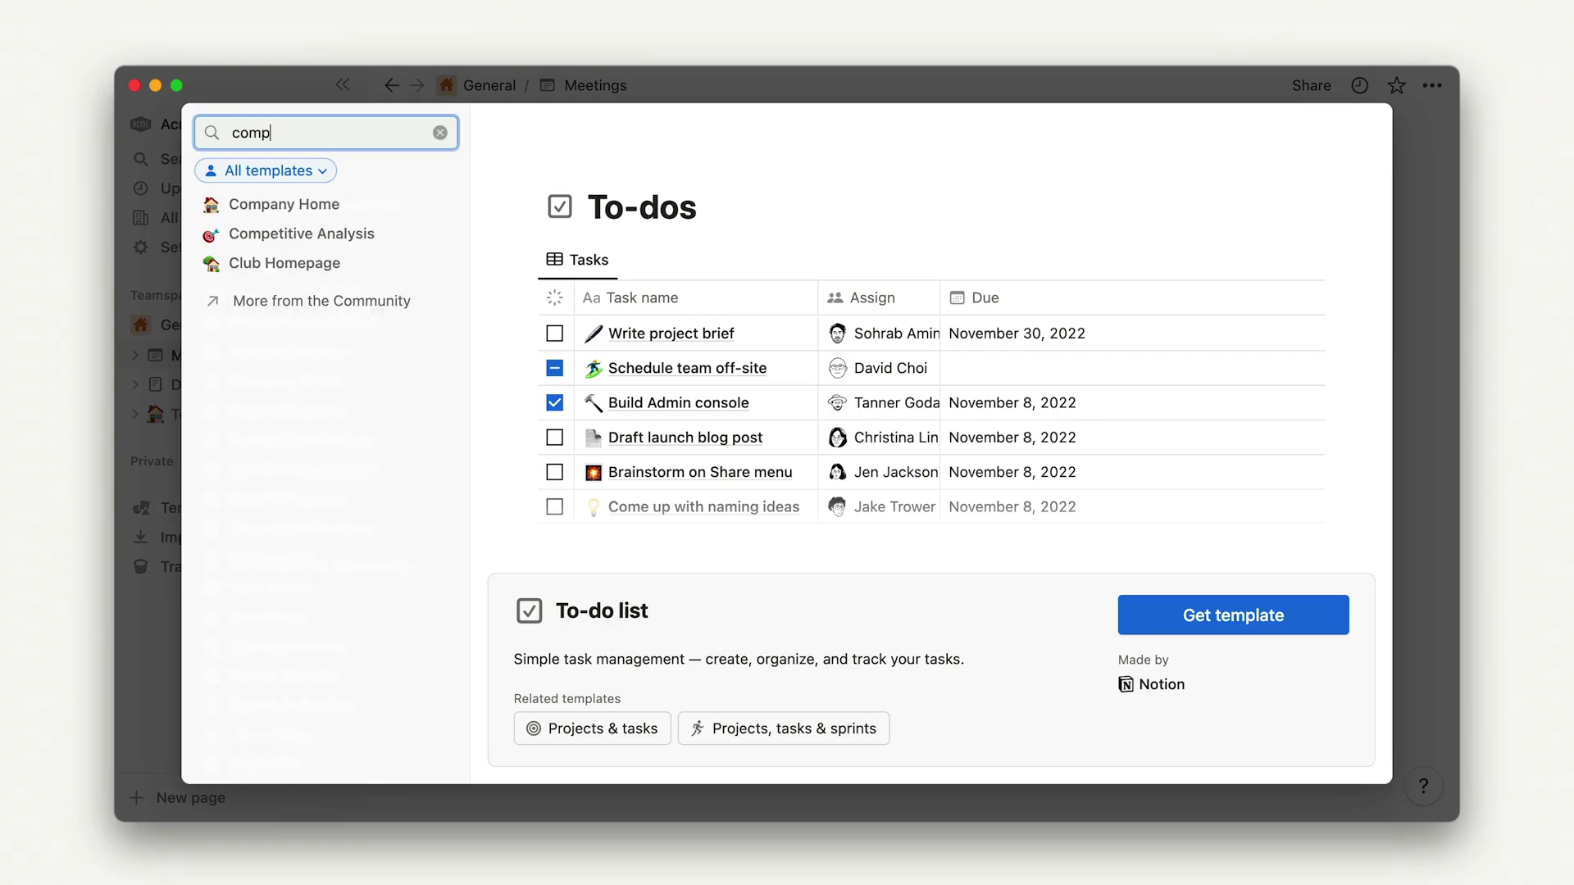
{"action": "left_click", "coordinate": [263, 204]}
{"action": "left_click", "coordinate": [1224, 648]}
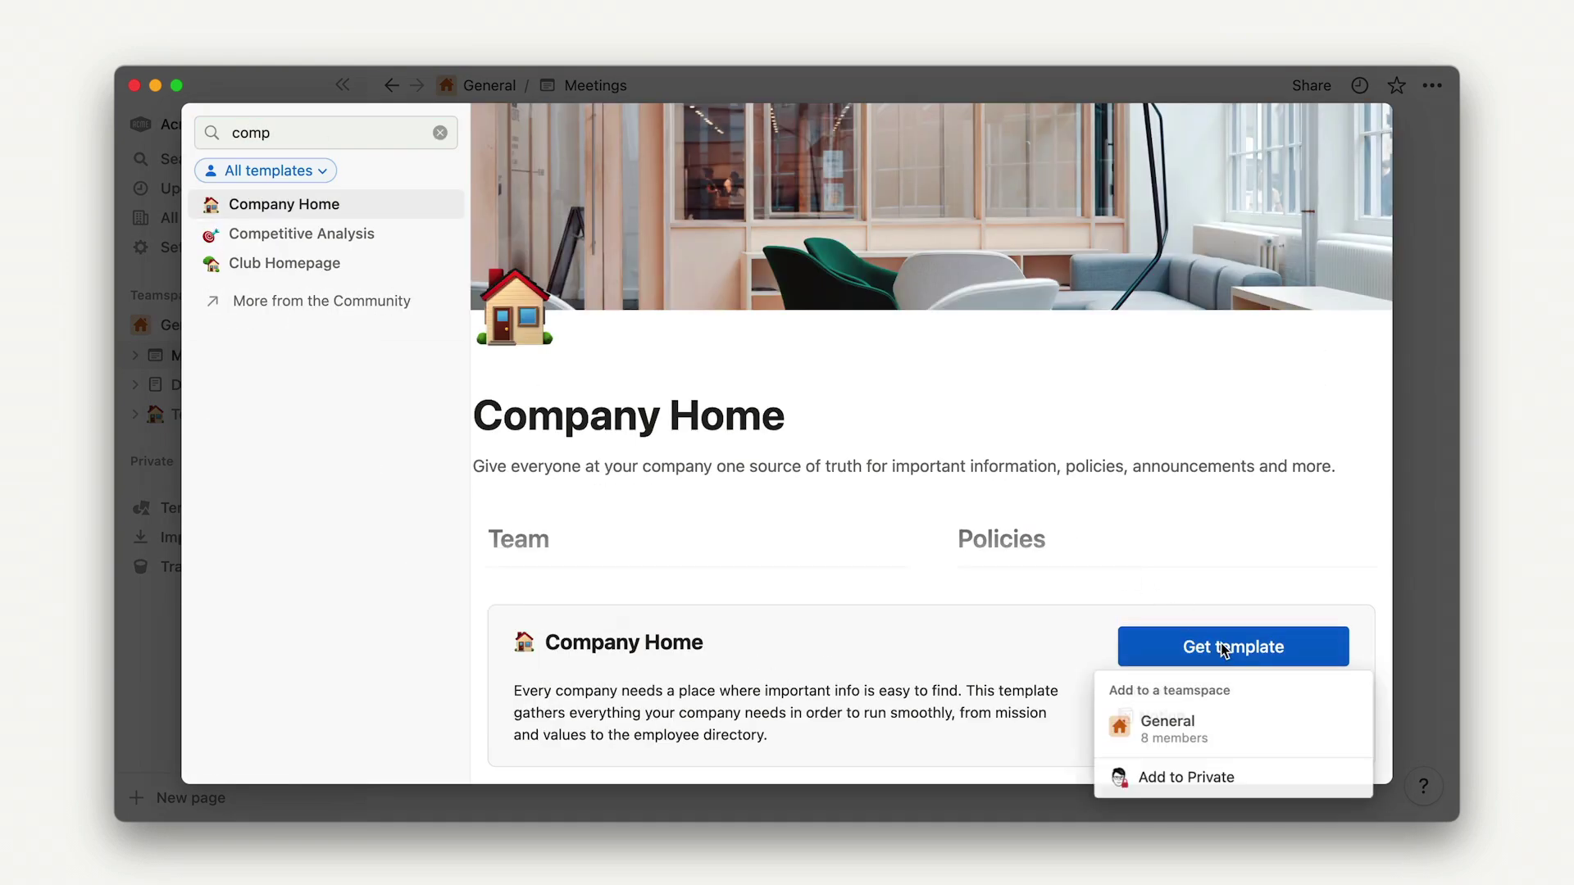
{"action": "left_click", "coordinate": [1227, 737]}
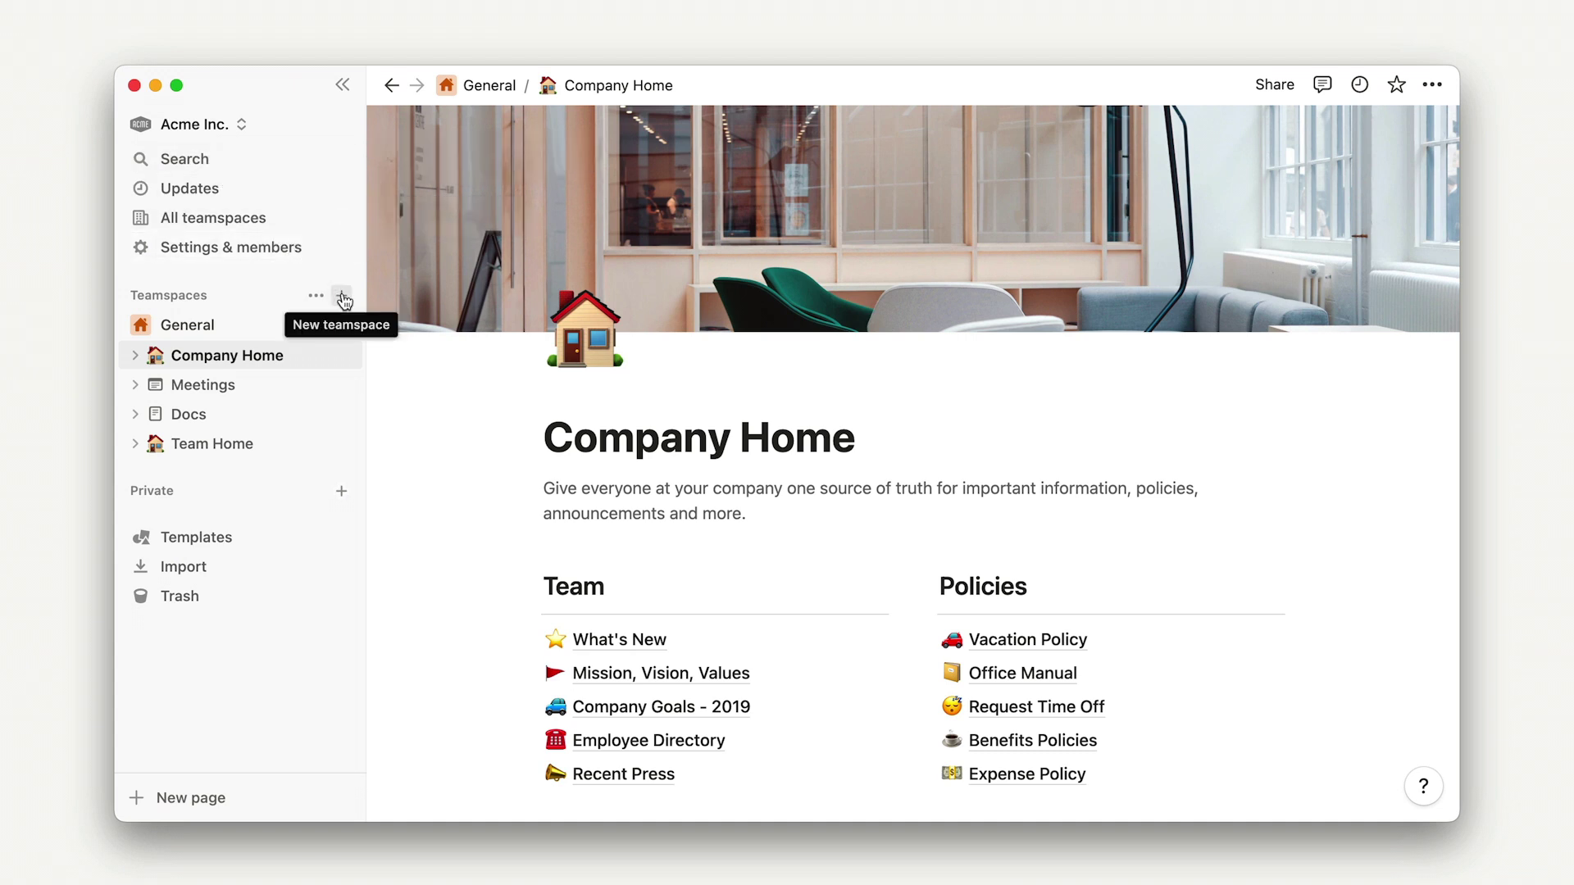
Start a teamspace named 'Customer Success' described as 'Home for Acme's Customer Success team'
{"action": "left_click", "coordinate": [343, 299]}
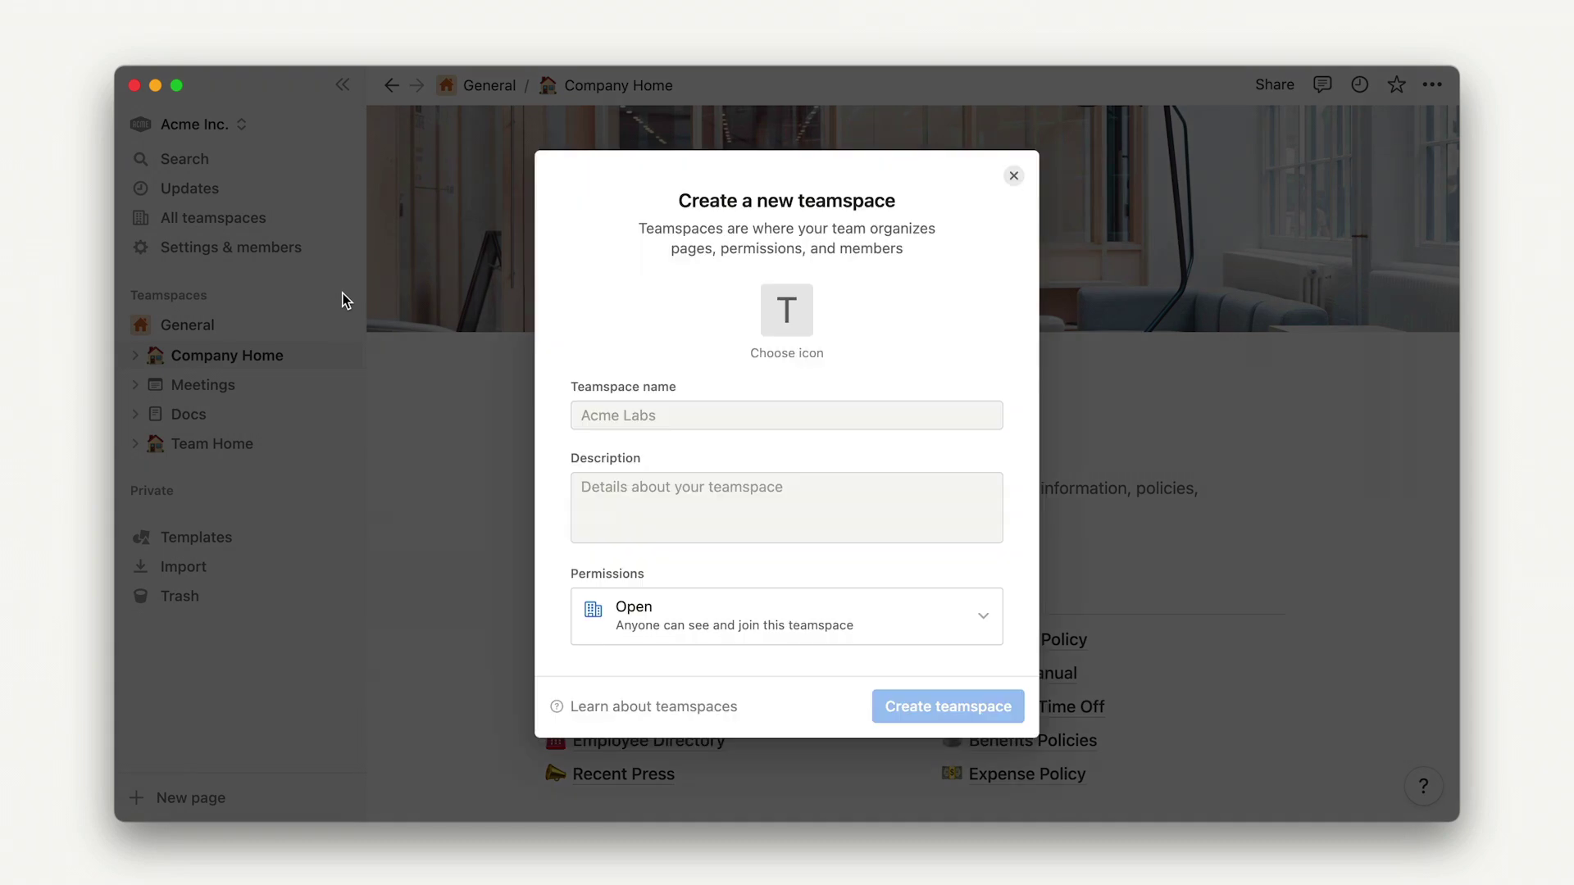
{"action": "left_click", "coordinate": [707, 414]}
{"action": "type", "text": "Customer Success"}
{"action": "left_click", "coordinate": [581, 487]}
{"action": "type", "text": "Home for Acme's Customer Success tea"}
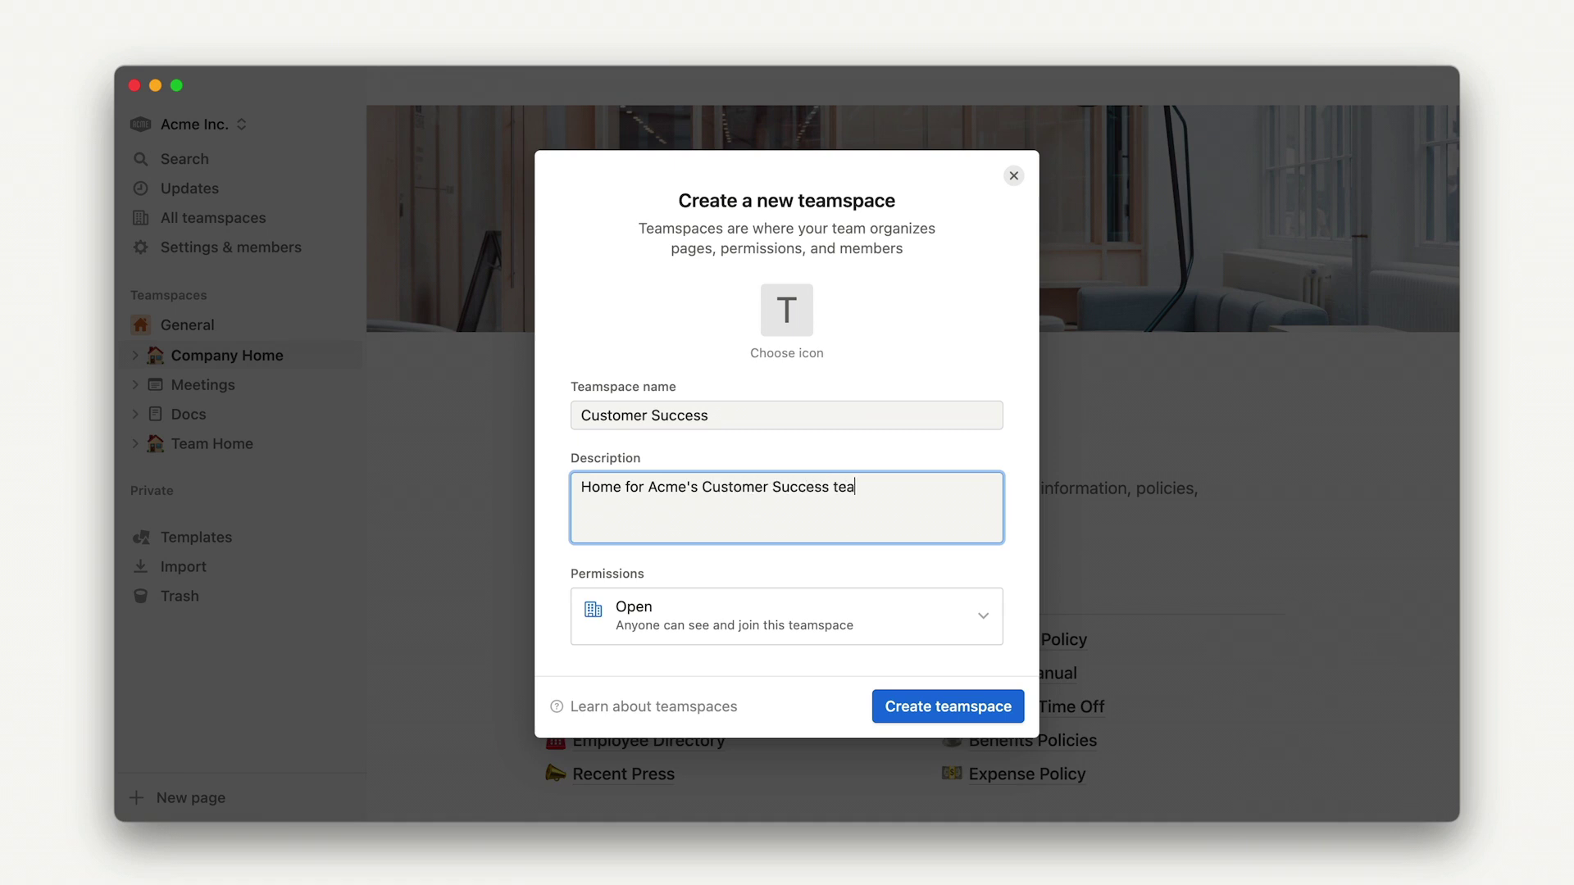
{"action": "type", "text": "m"}
Give the teamspace a blue baseball cap icon, keep permissions Open, and create it
{"action": "left_click", "coordinate": [786, 310]}
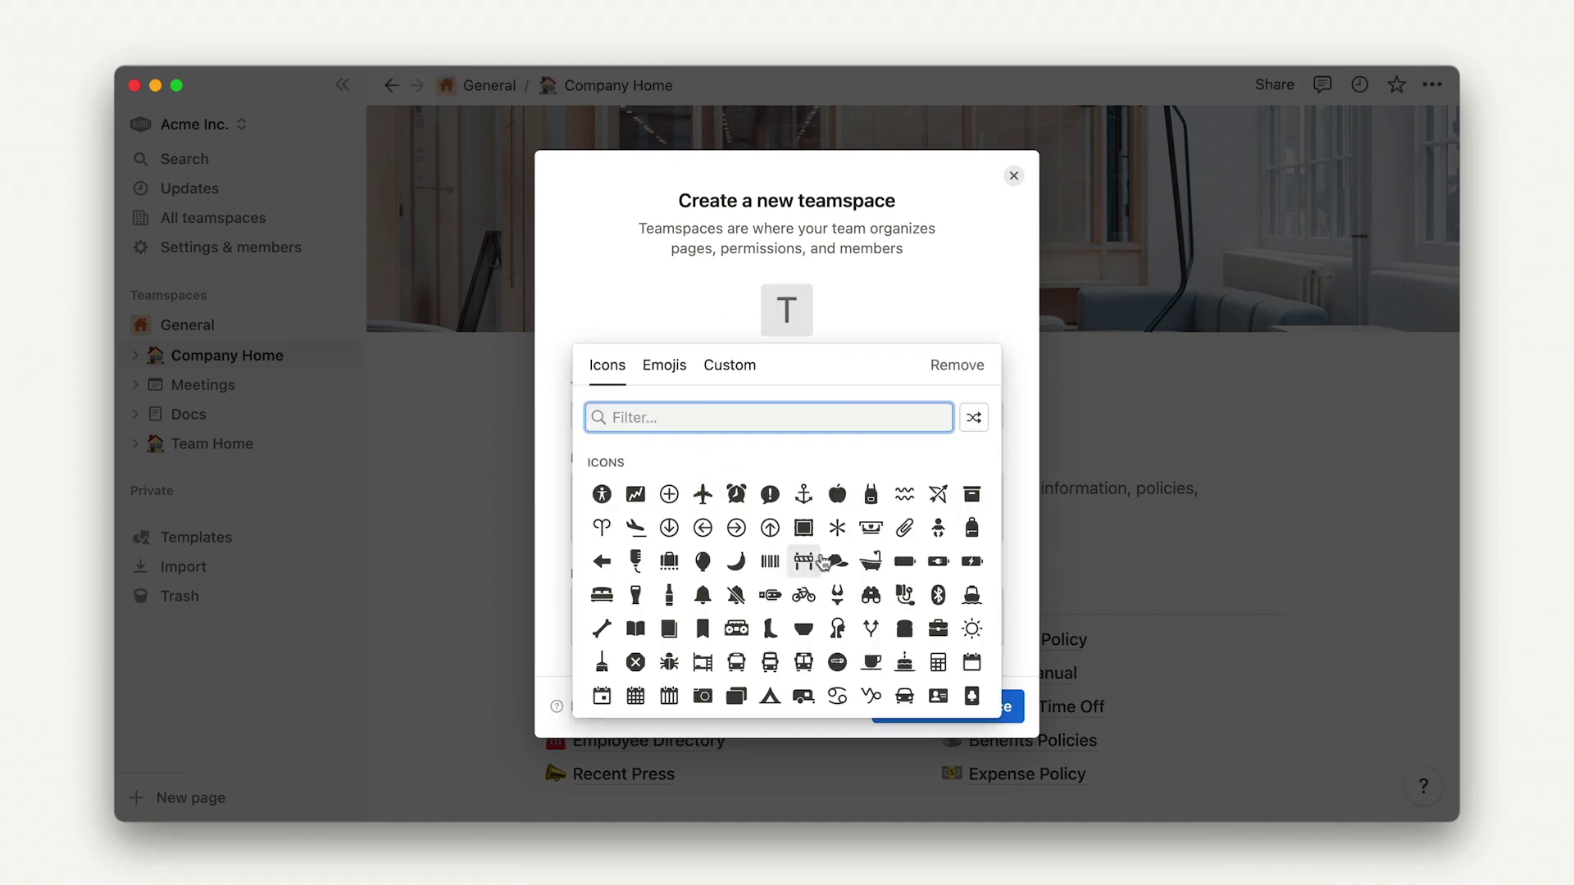
{"action": "left_click", "coordinate": [836, 562]}
{"action": "left_click", "coordinate": [836, 631]}
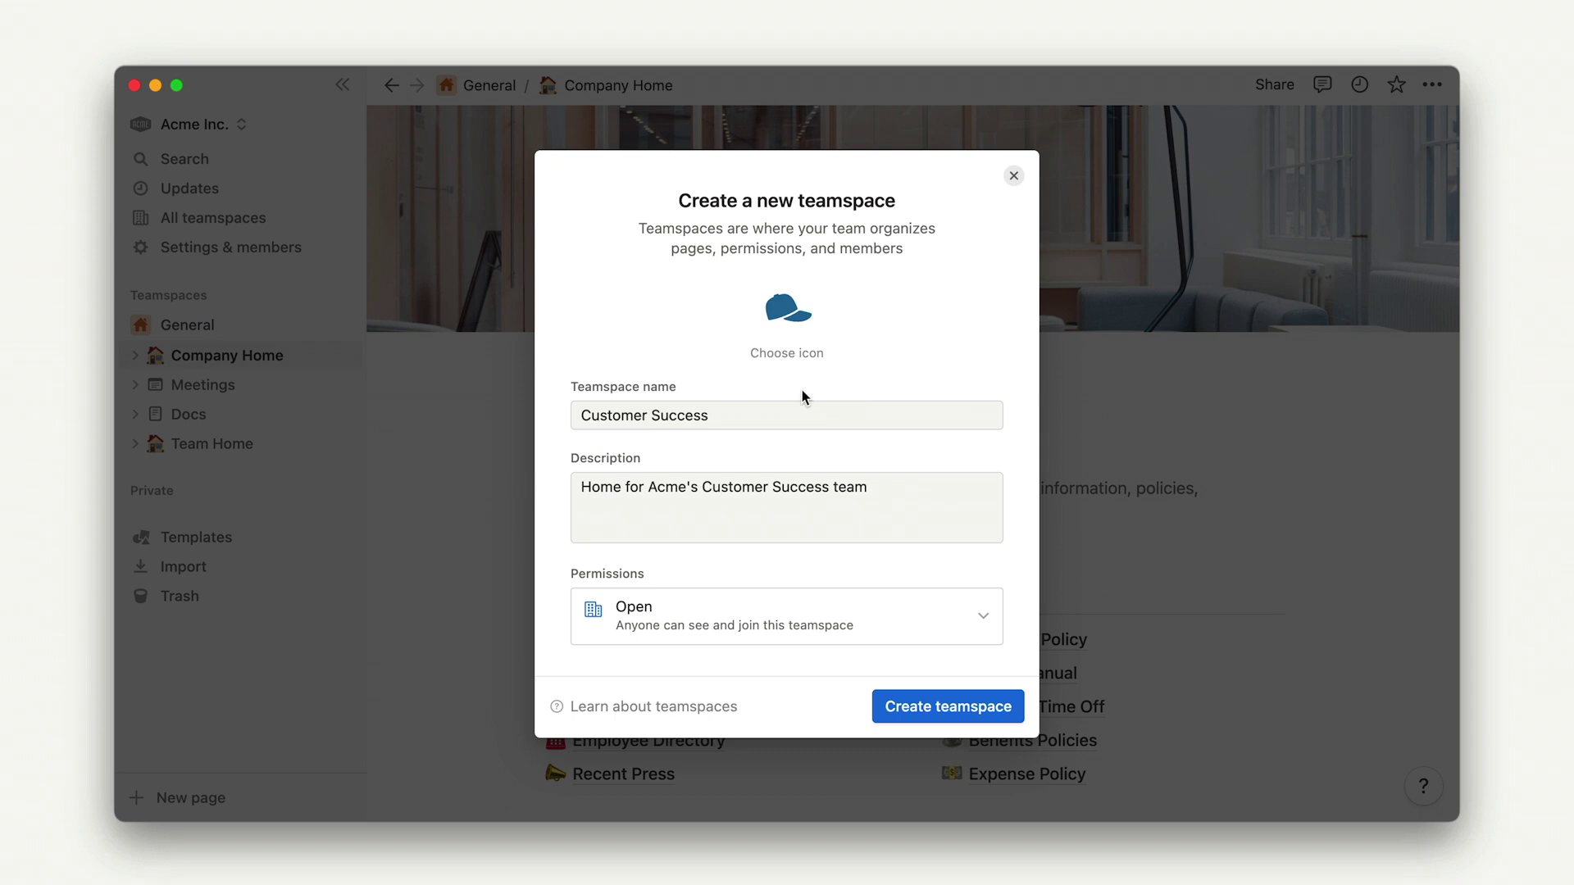
{"action": "left_click", "coordinate": [832, 614]}
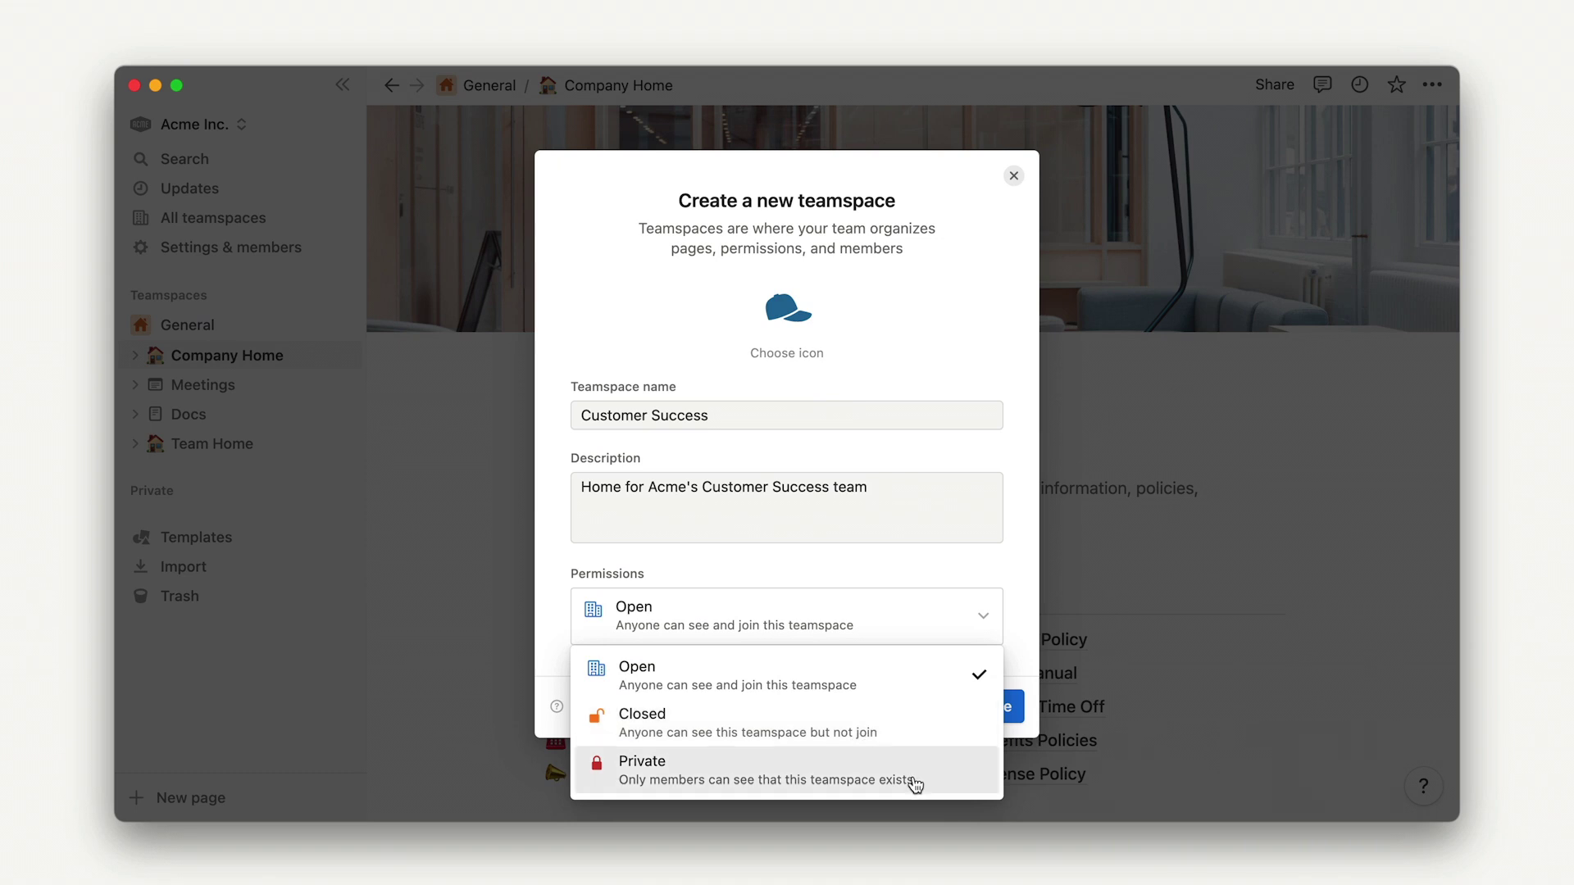
{"action": "left_click", "coordinate": [903, 686]}
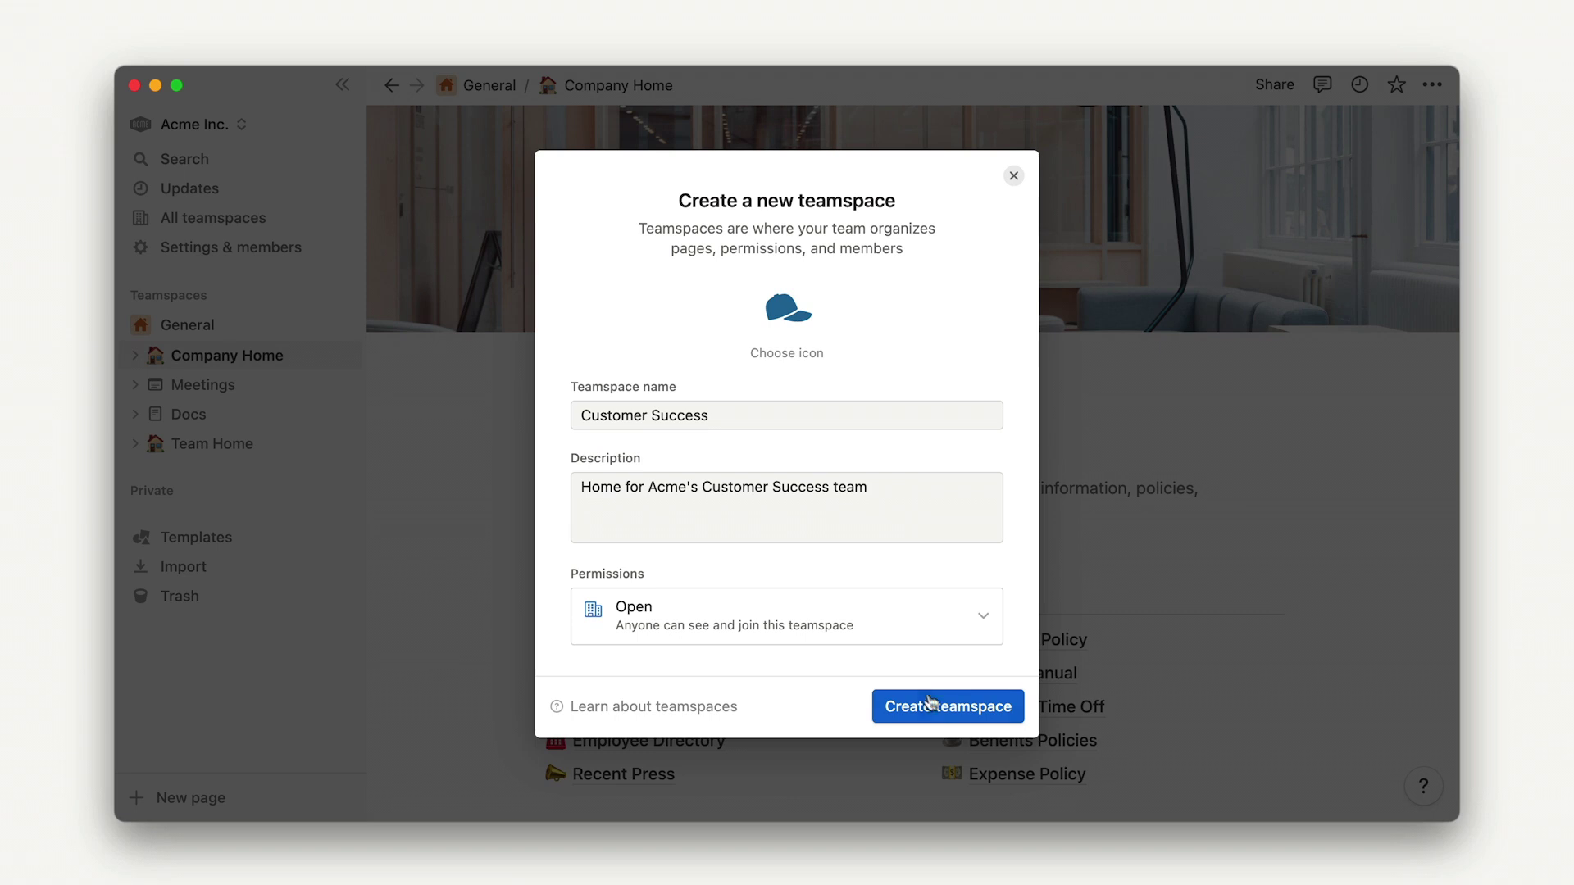
{"action": "left_click", "coordinate": [955, 709]}
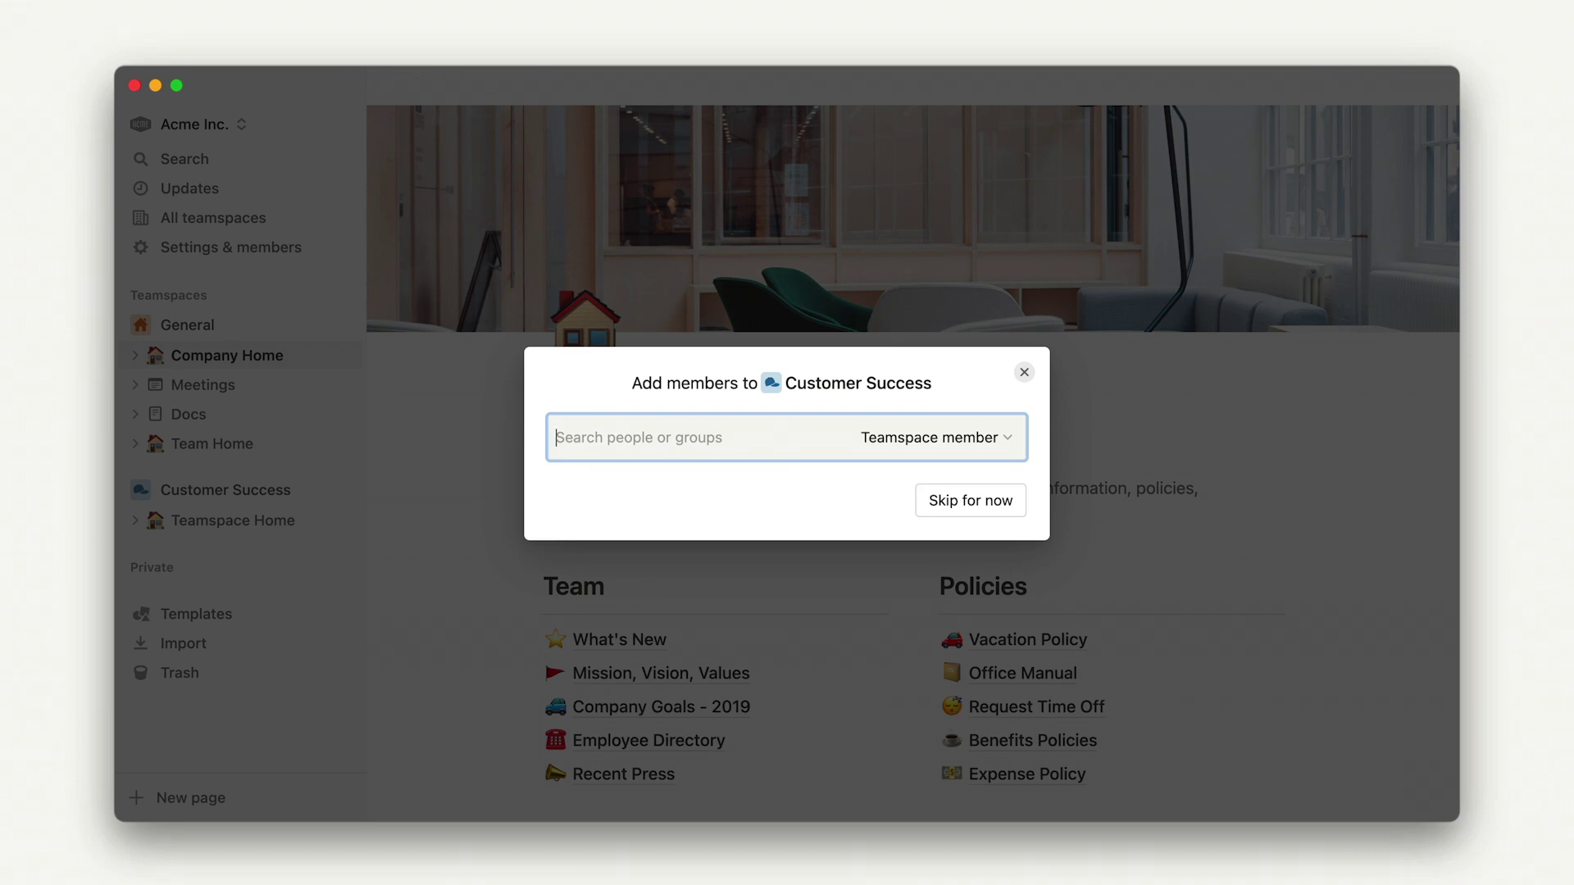
Search 'cs' and invite the CS Team group as Customer Success members
{"action": "type", "text": "cs"}
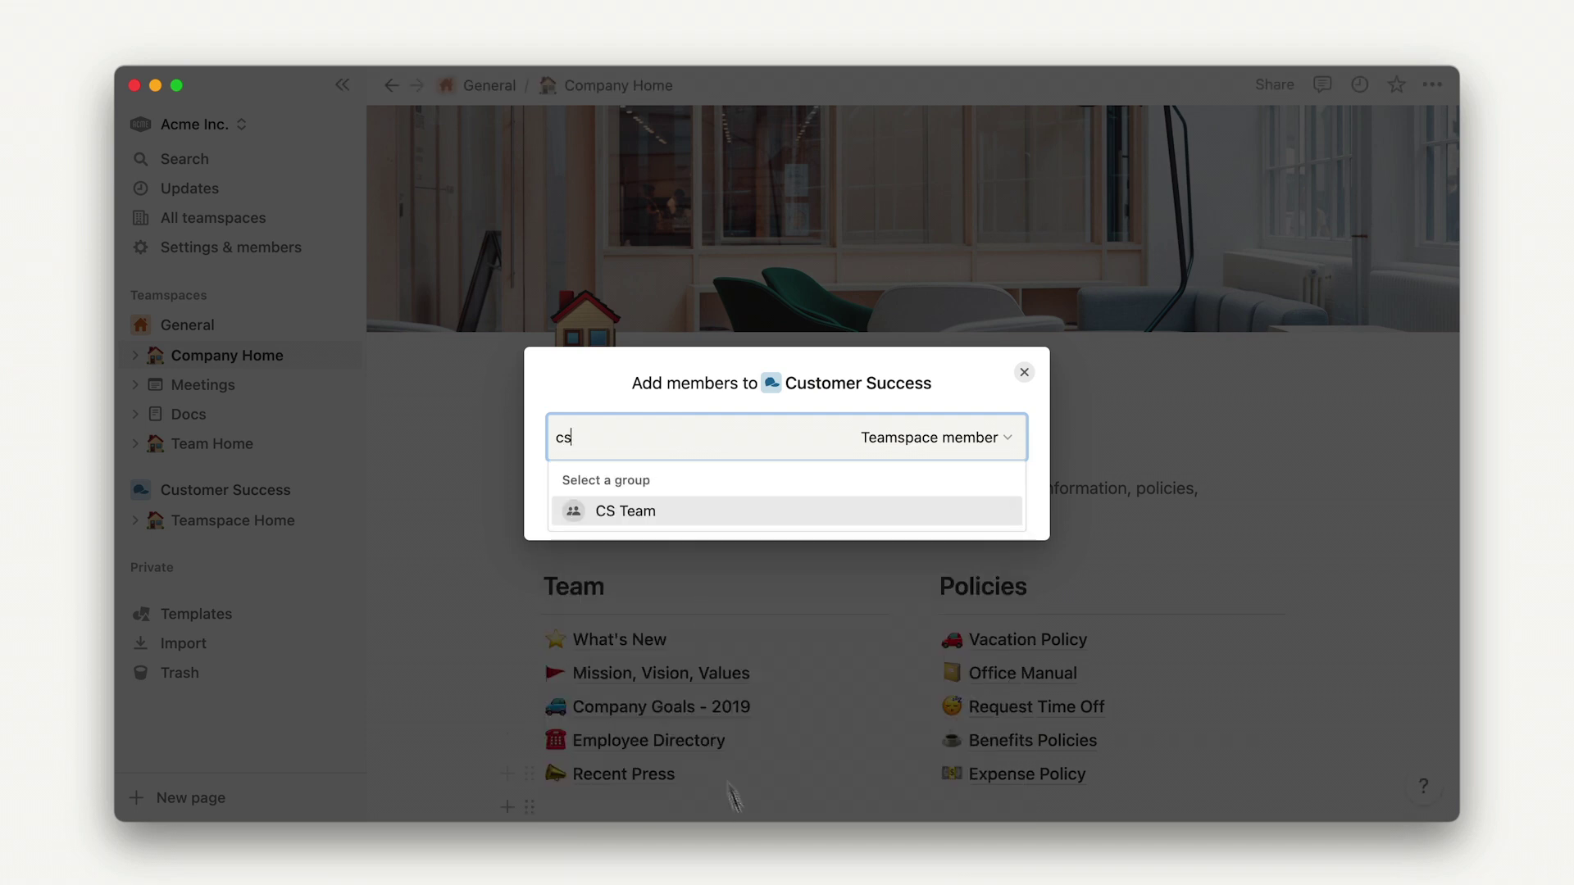
{"action": "left_click", "coordinate": [648, 511]}
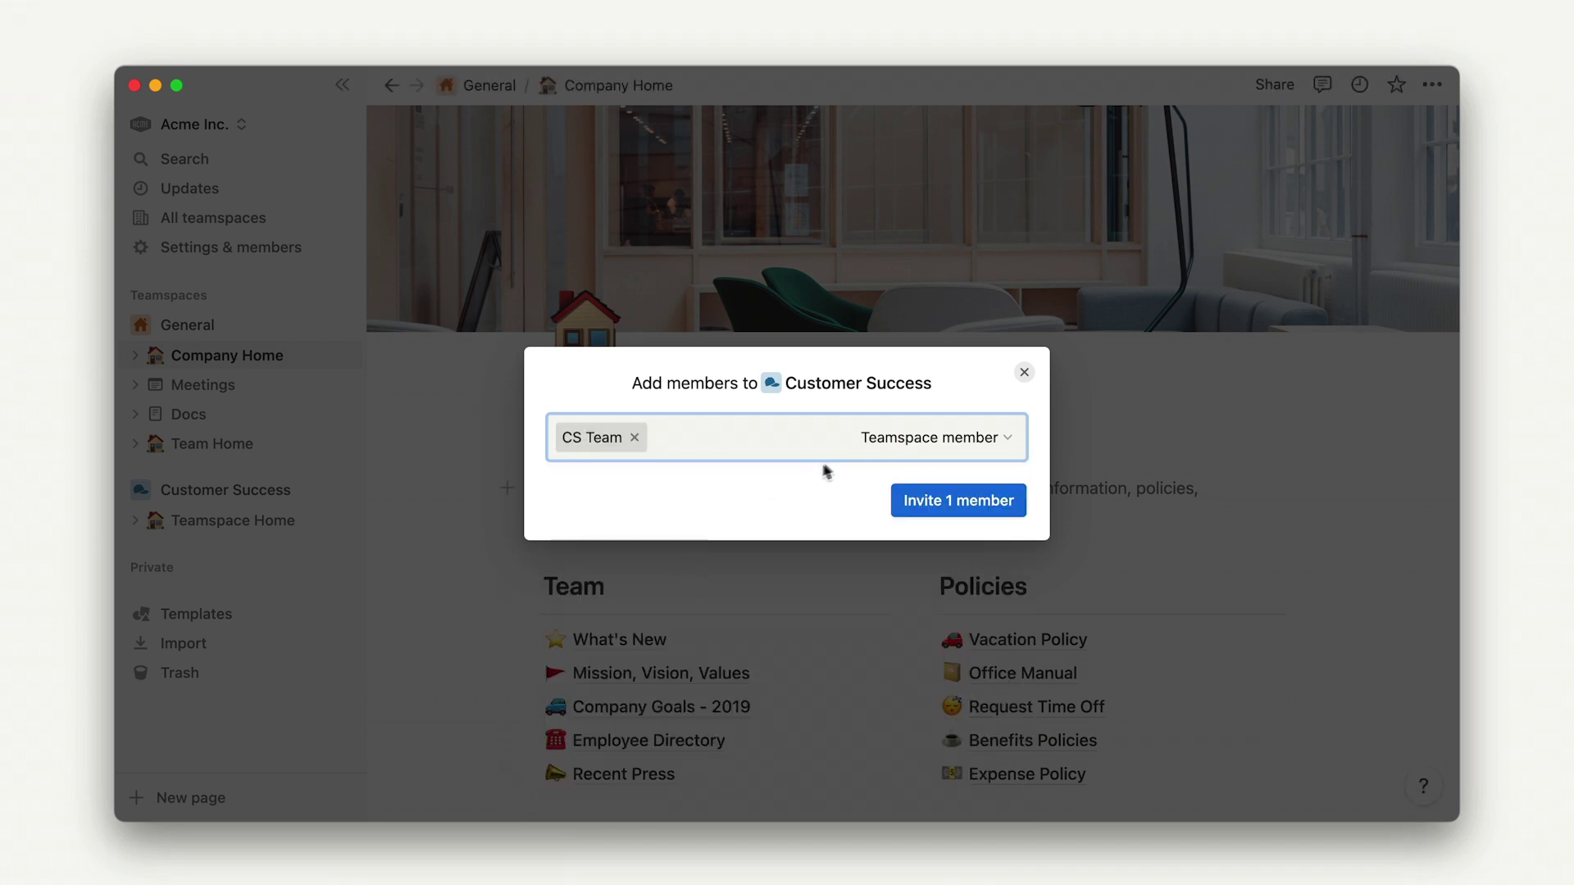
{"action": "left_click", "coordinate": [956, 501]}
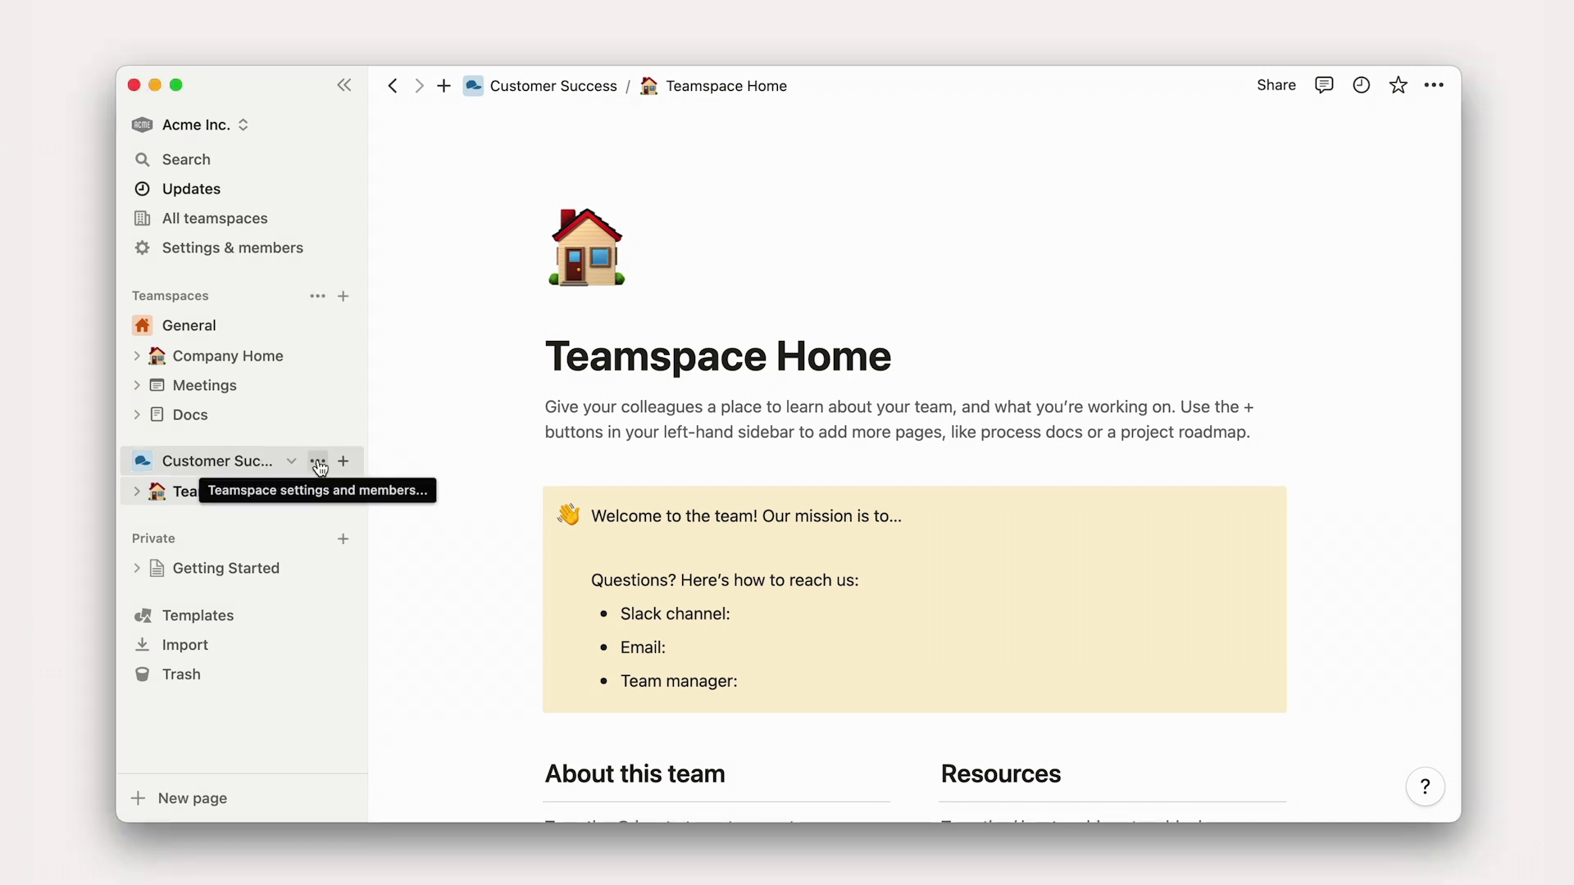
From Customer Success teamspace settings, invite a person with the Teamspace owner role
{"action": "left_click", "coordinate": [318, 462]}
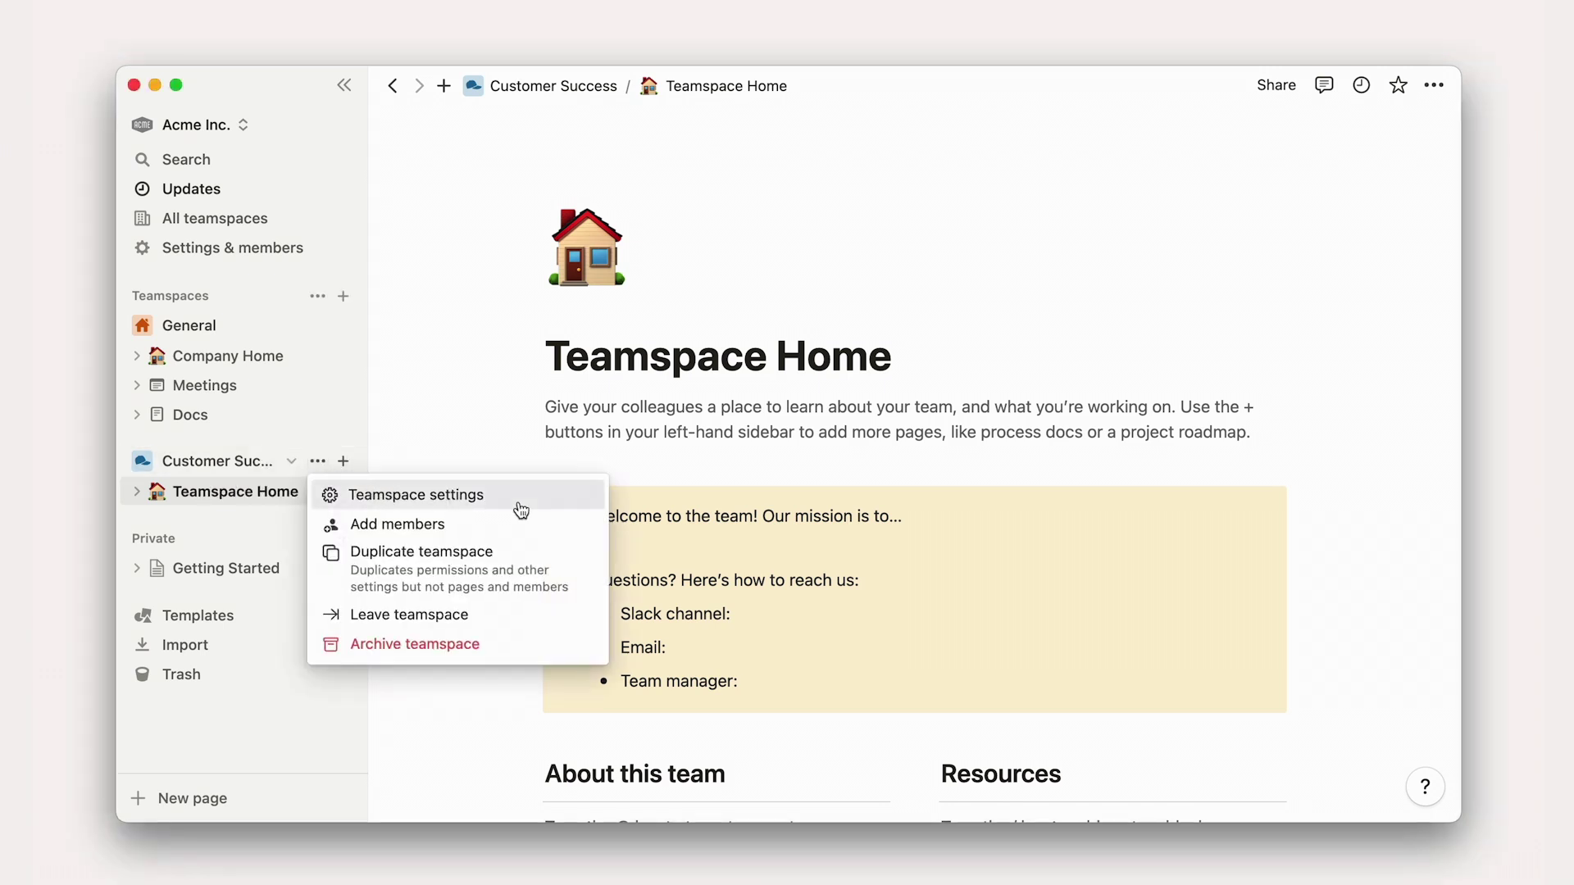
{"action": "left_click", "coordinate": [521, 508]}
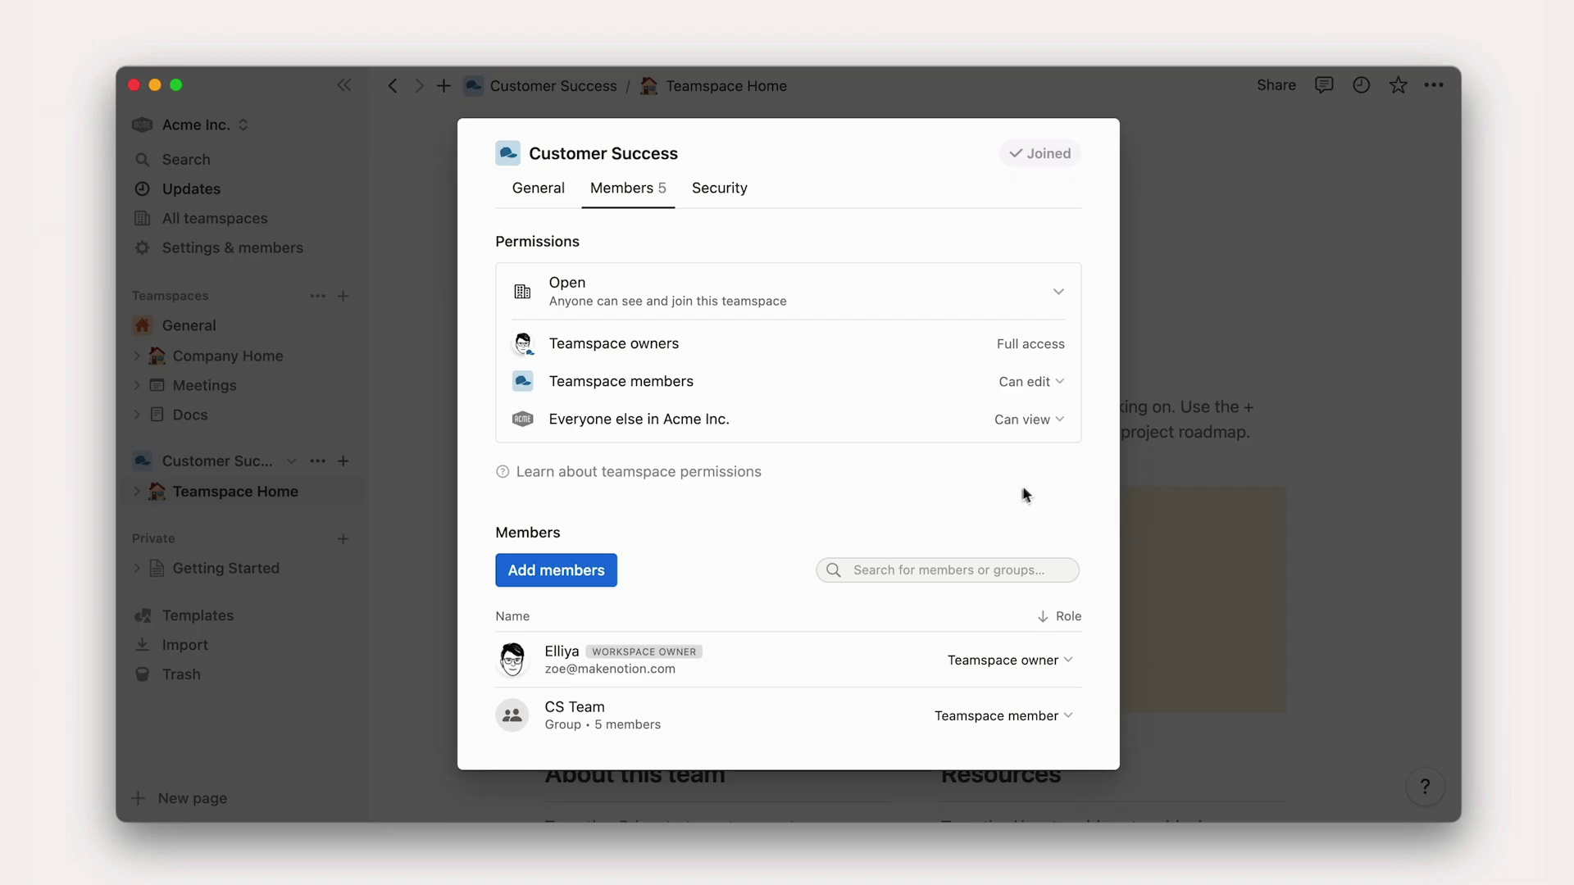
{"action": "left_click", "coordinate": [542, 581]}
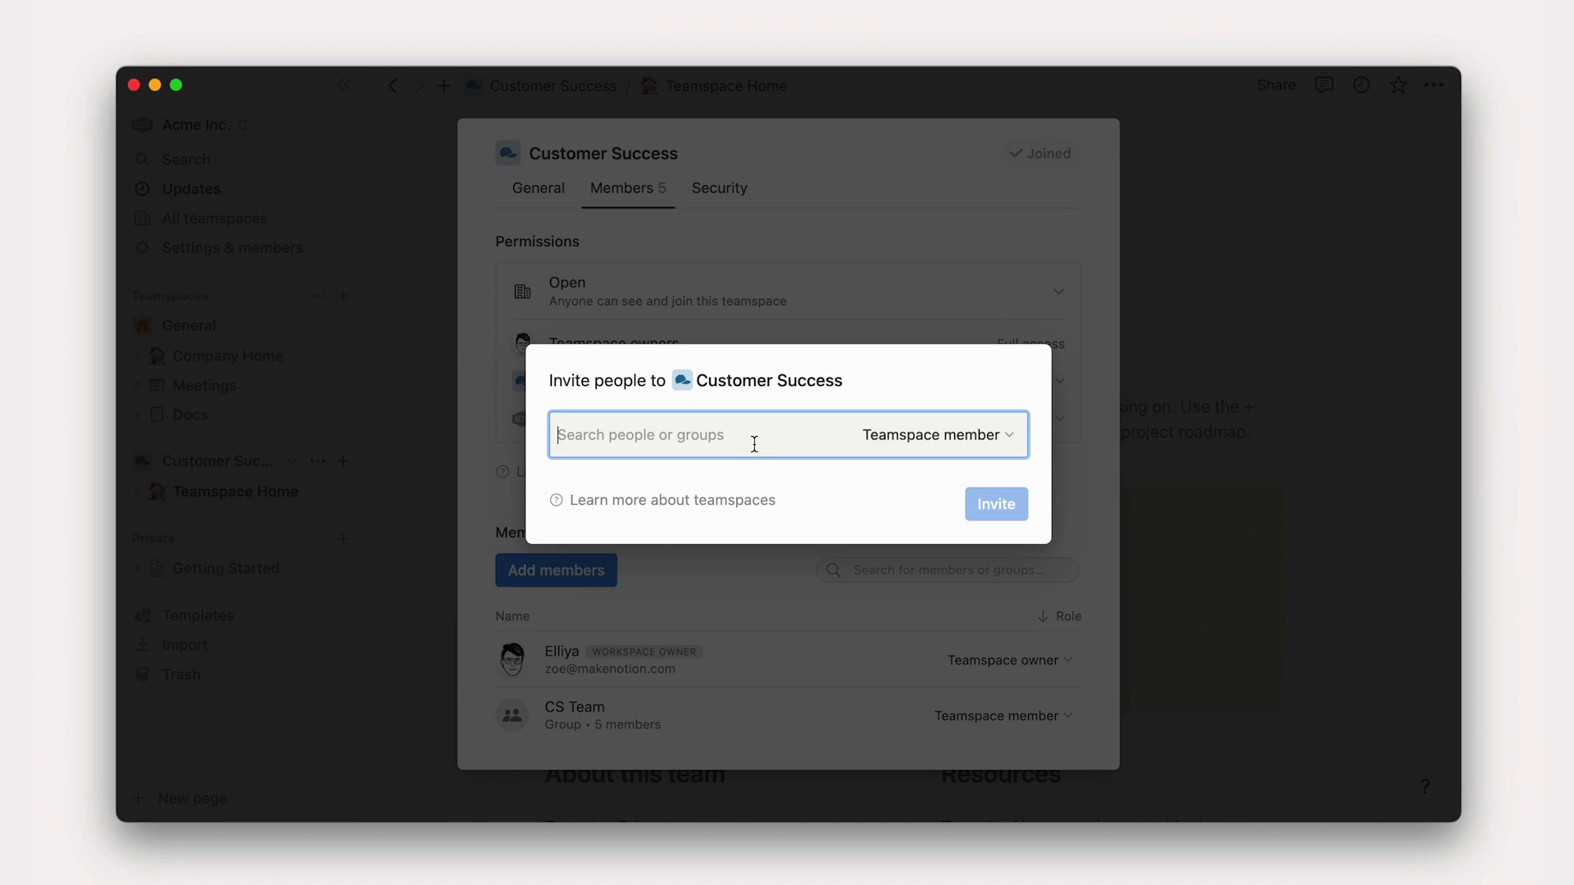
{"action": "type", "text": "nate"}
{"action": "key", "text": "Return"}
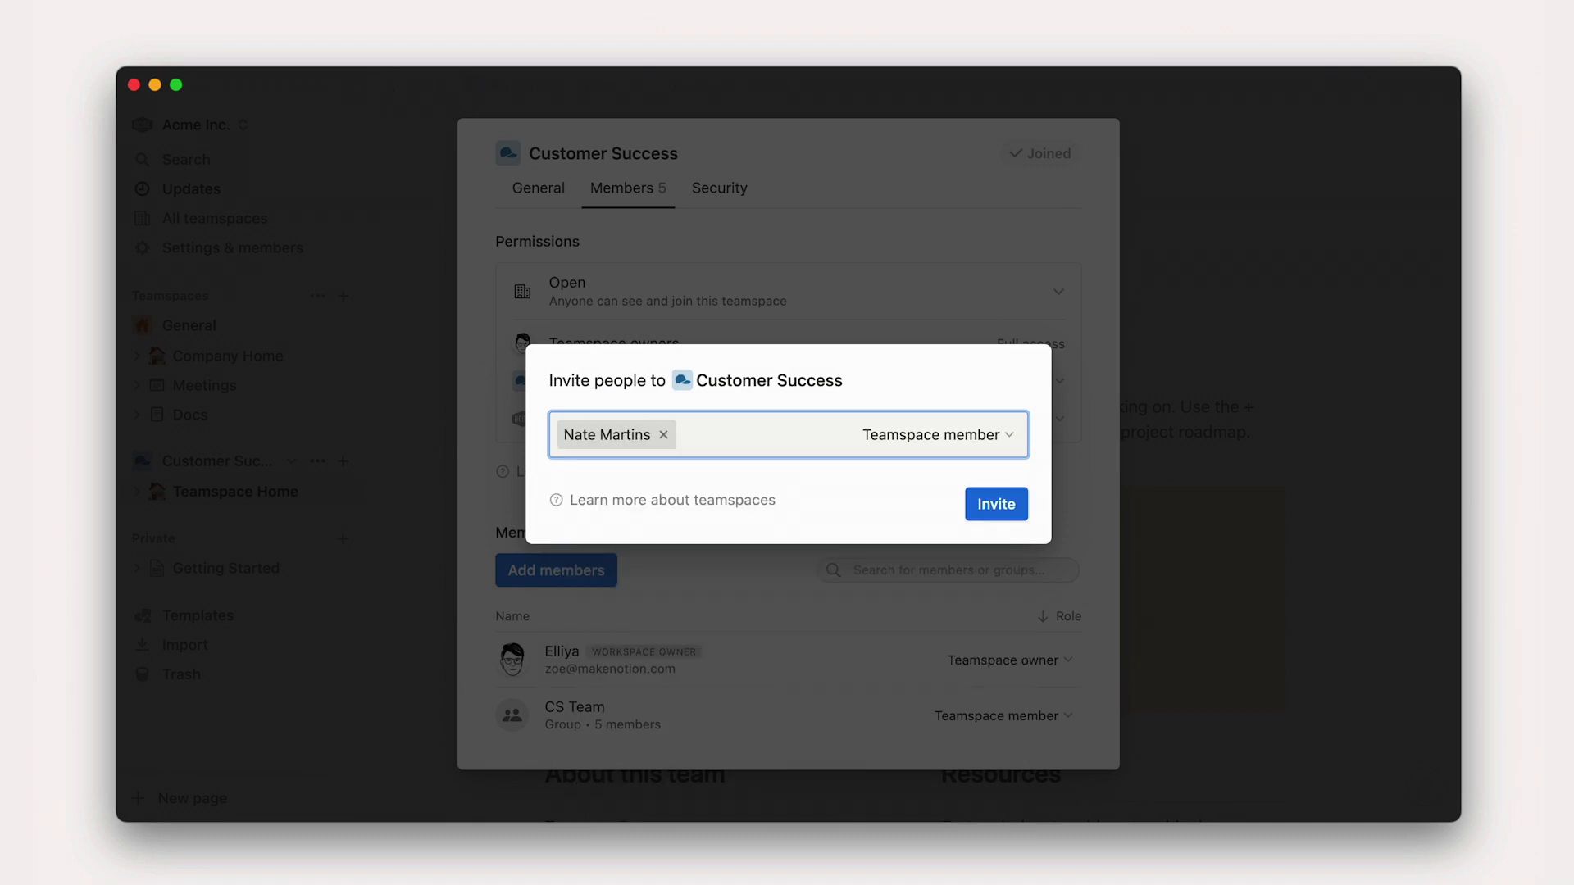
{"action": "left_click", "coordinate": [904, 443]}
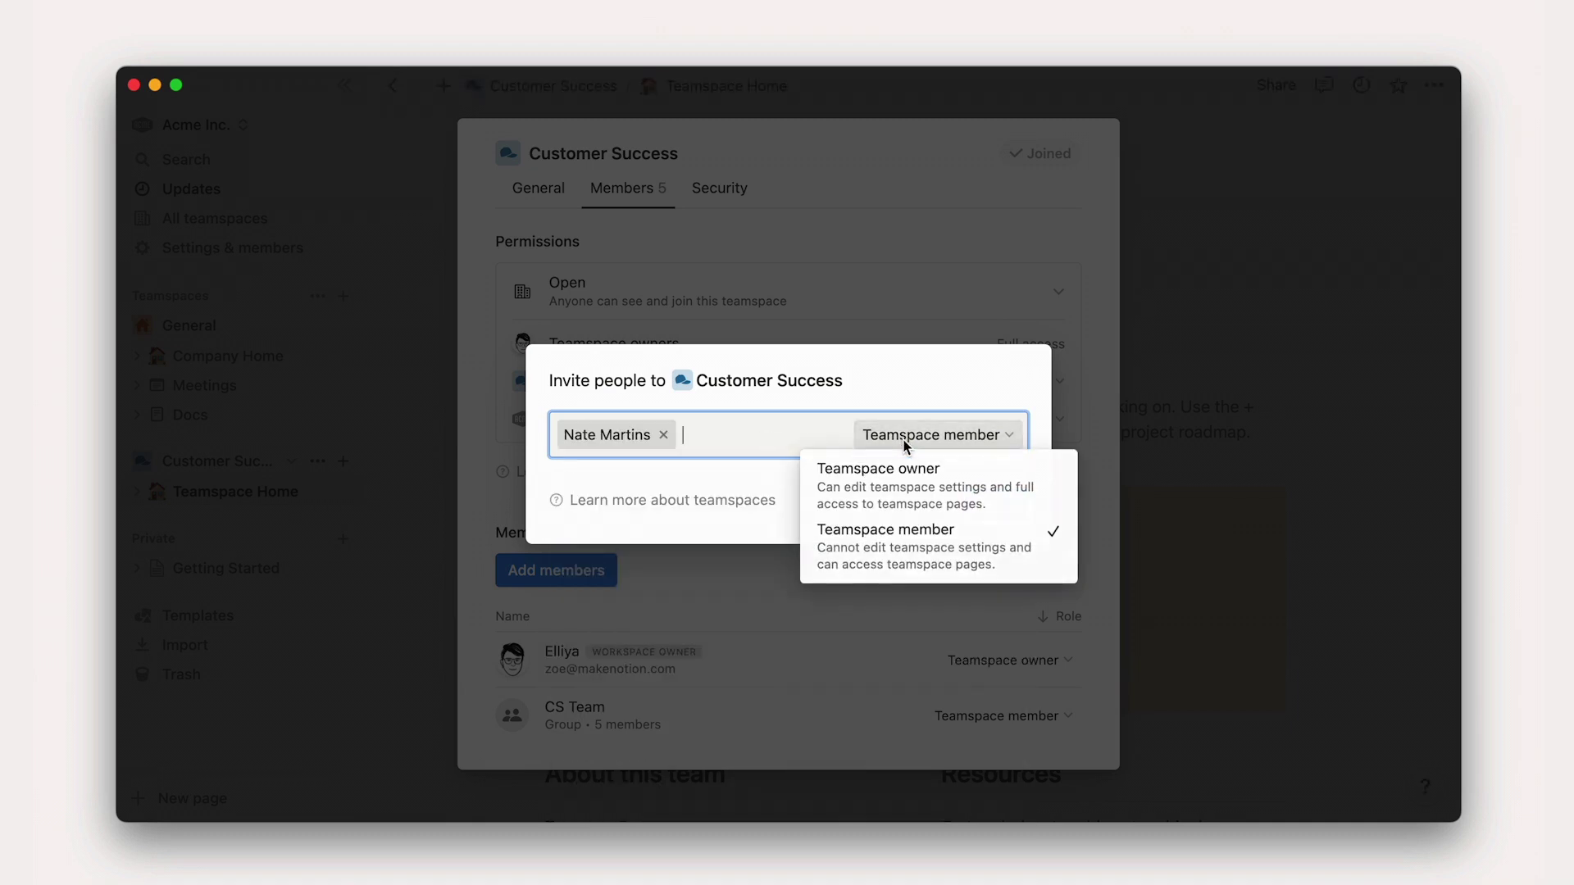
{"action": "left_click", "coordinate": [900, 490]}
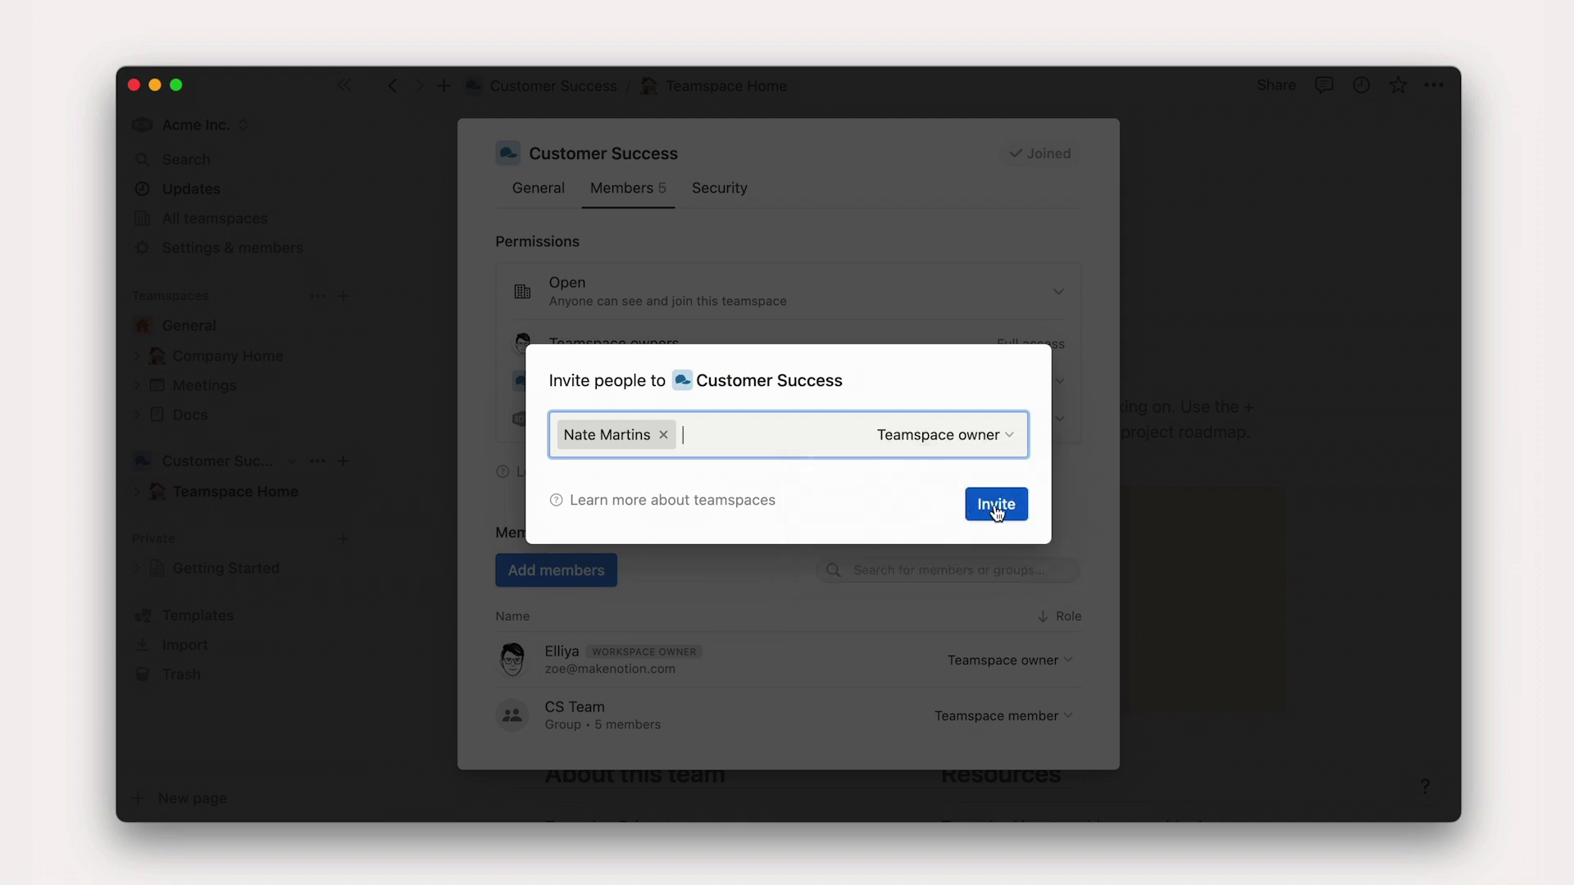
{"action": "left_click", "coordinate": [996, 508]}
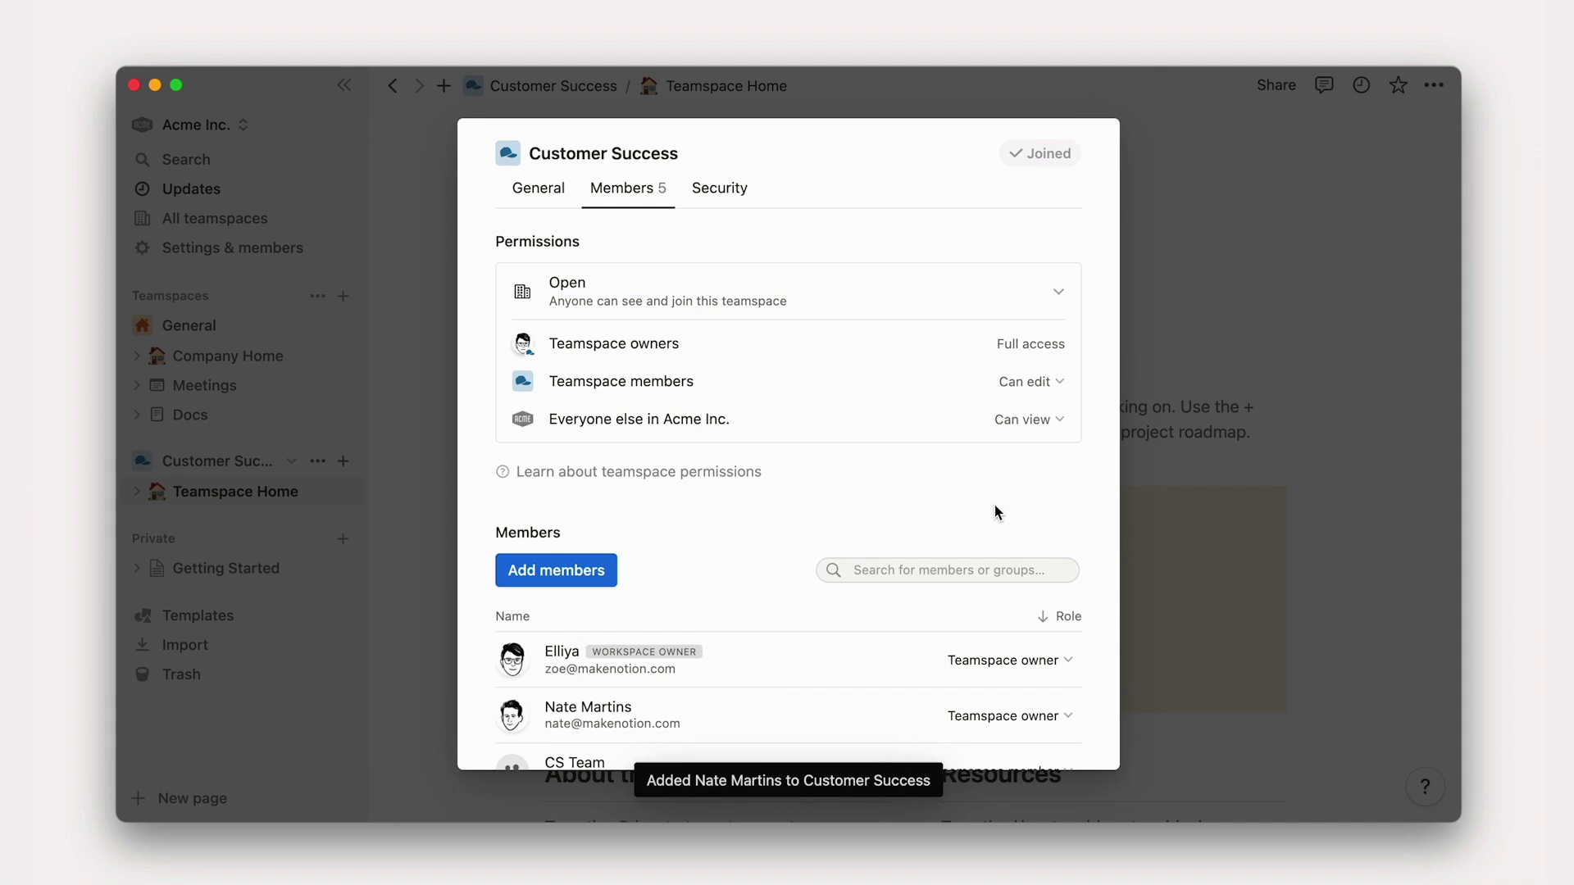
{"action": "left_click", "coordinate": [1226, 439]}
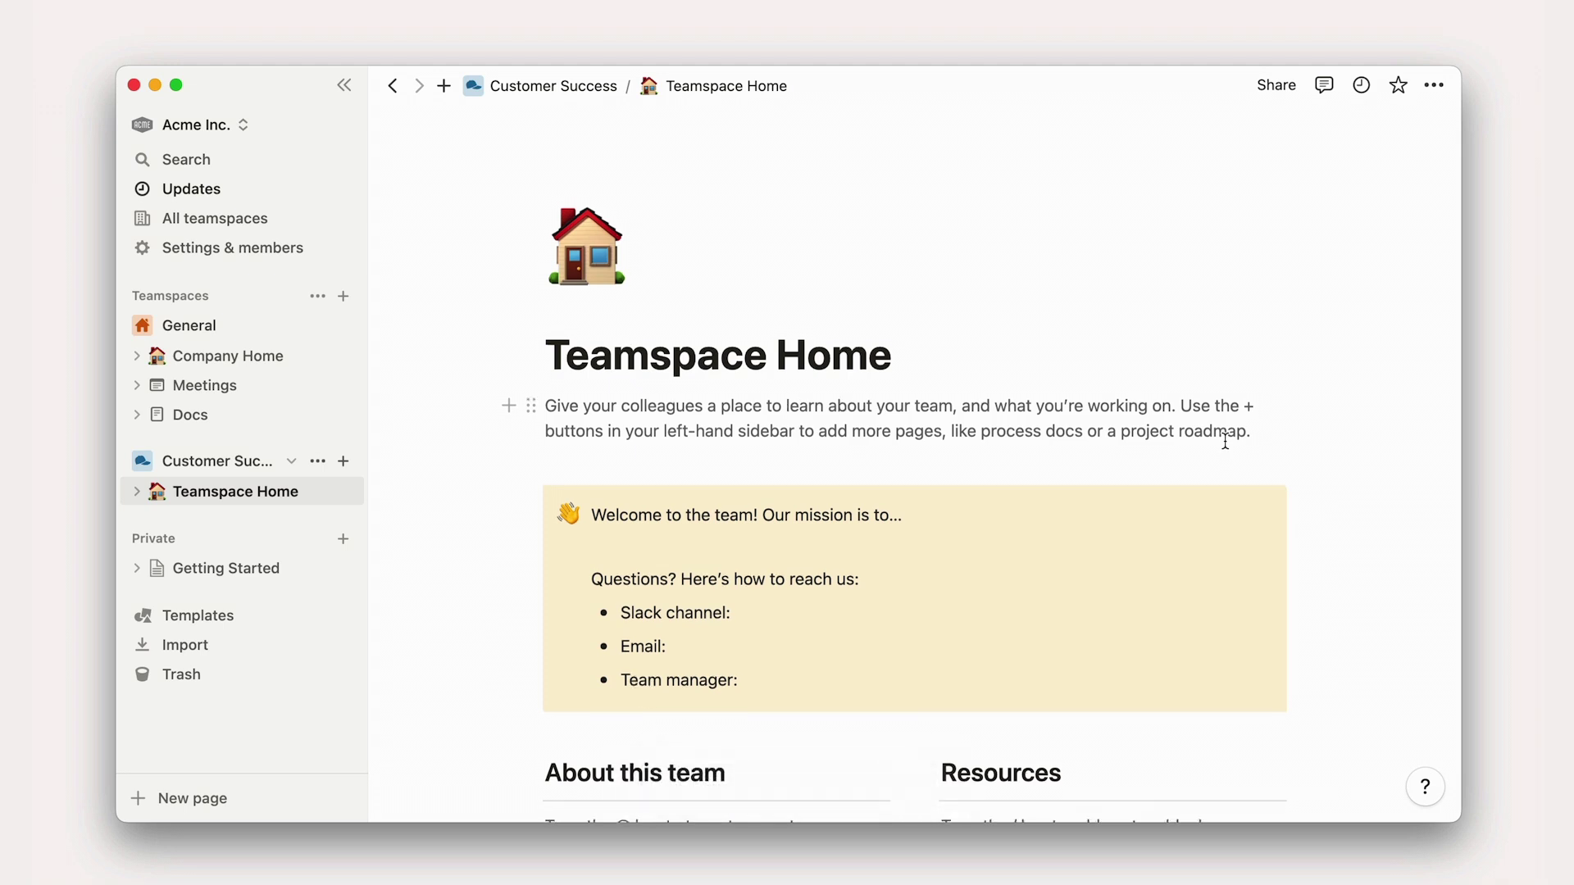
{"action": "scroll", "coordinate": [1224, 441], "scroll_direction": "down", "scroll_amount": 5}
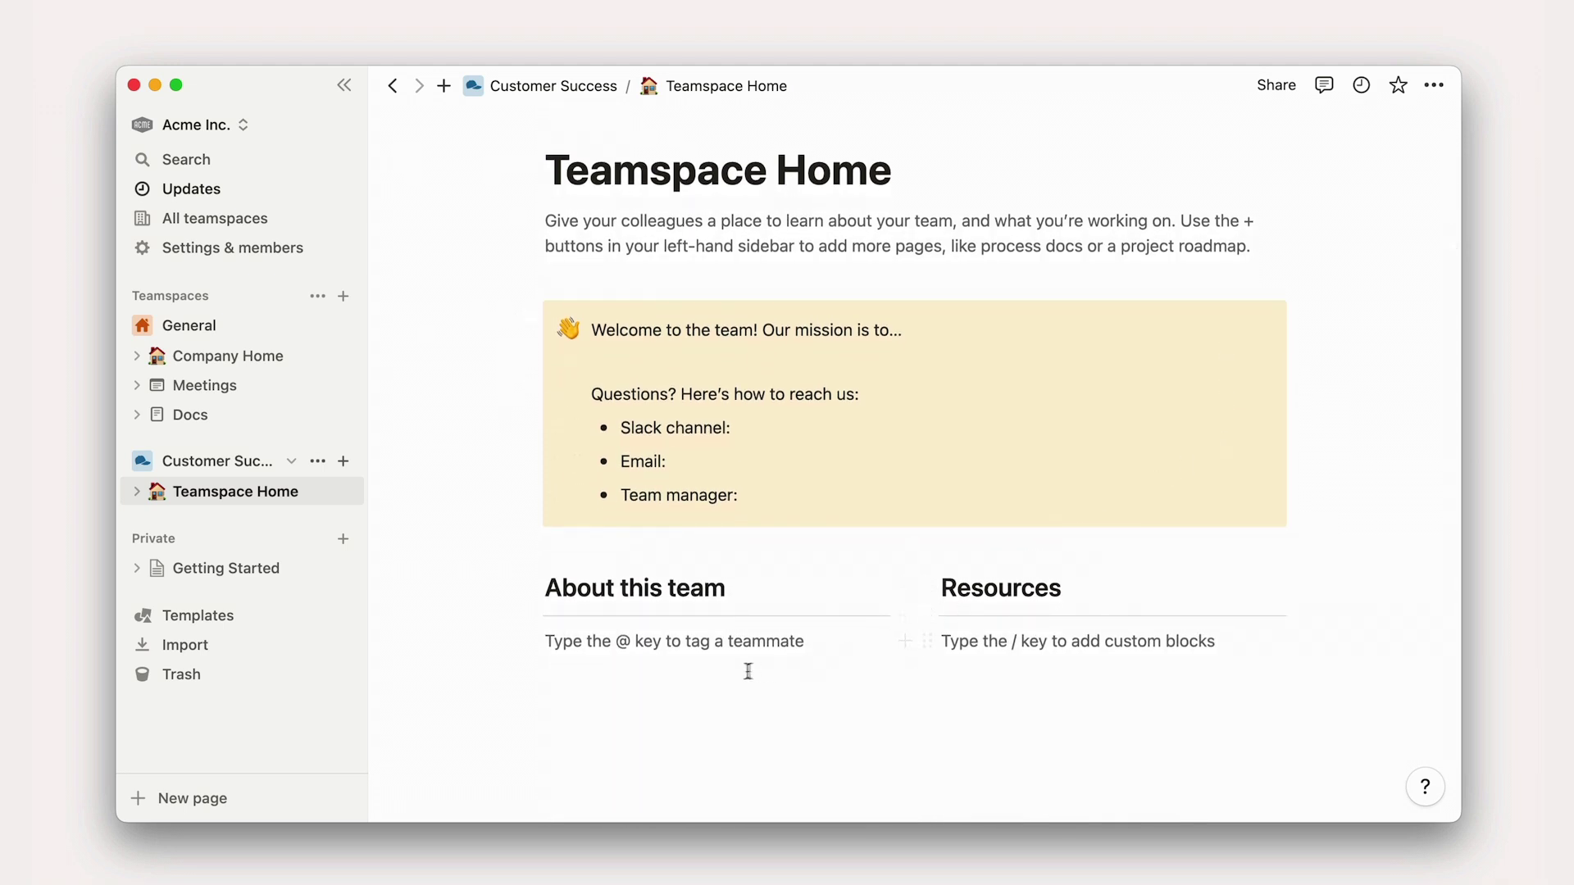
Create an 'Enterprise customer success' page in Customer Success with a moon-face icon
{"action": "left_click", "coordinate": [344, 461]}
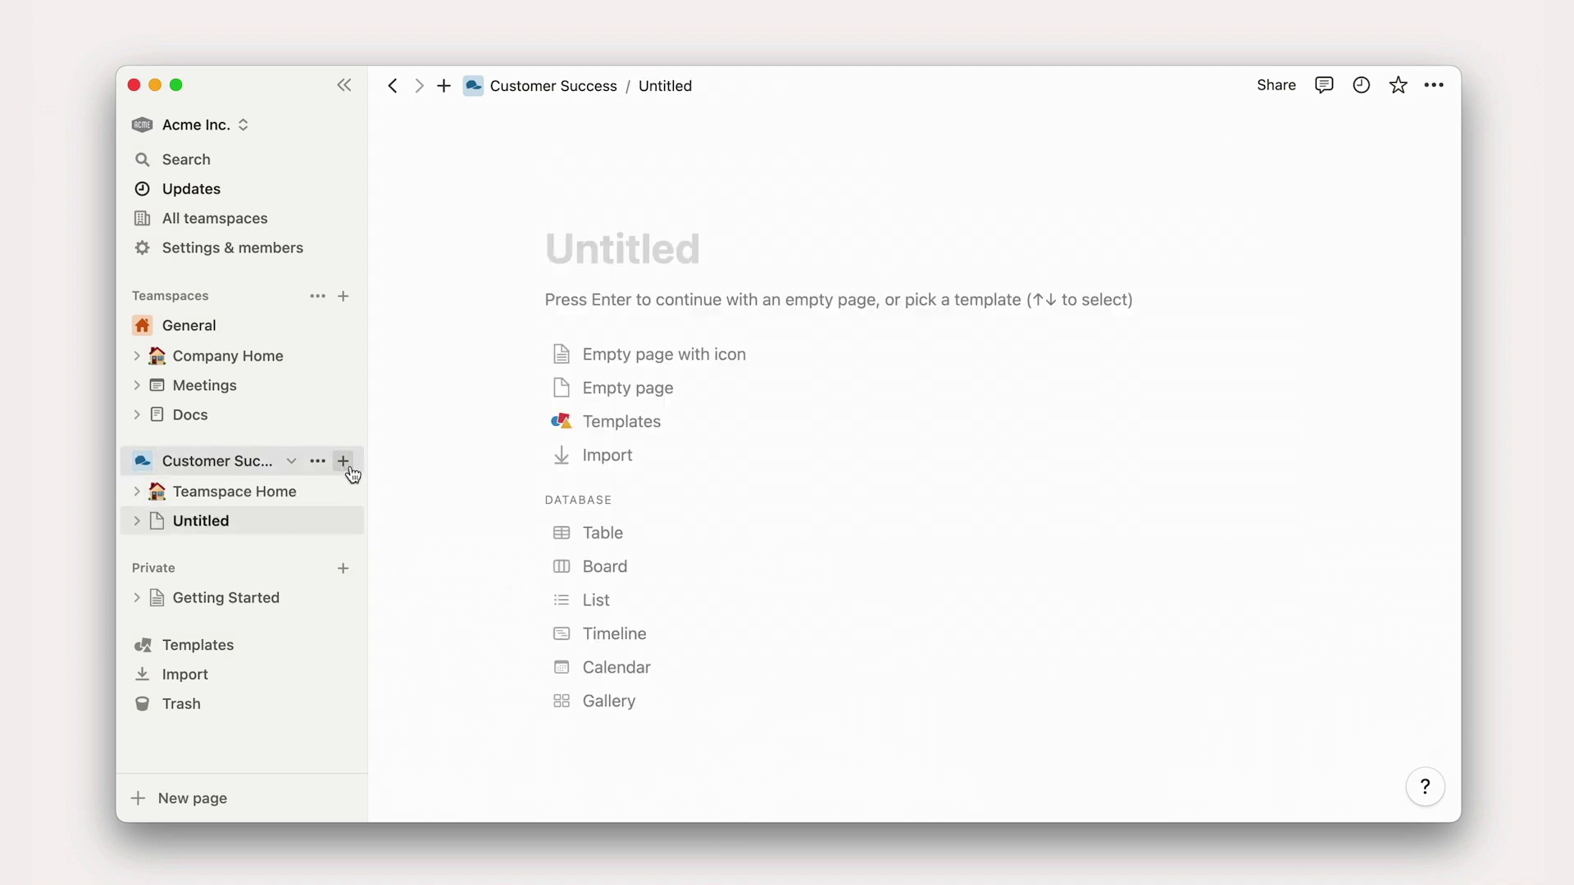
{"action": "type", "text": "Enterprise custo"}
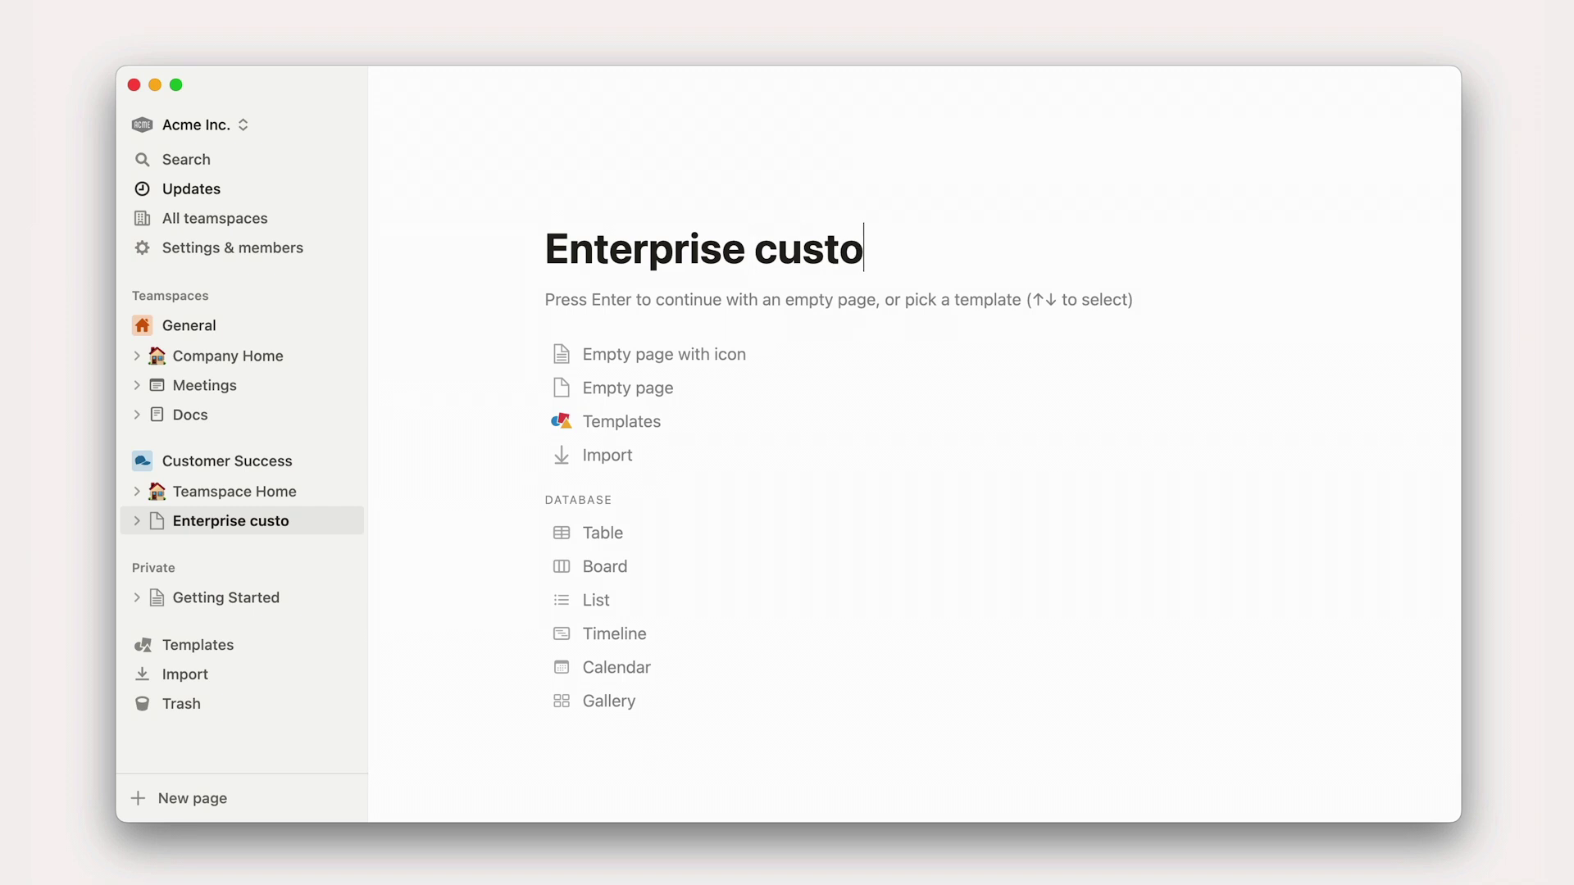
{"action": "type", "text": "mer success"}
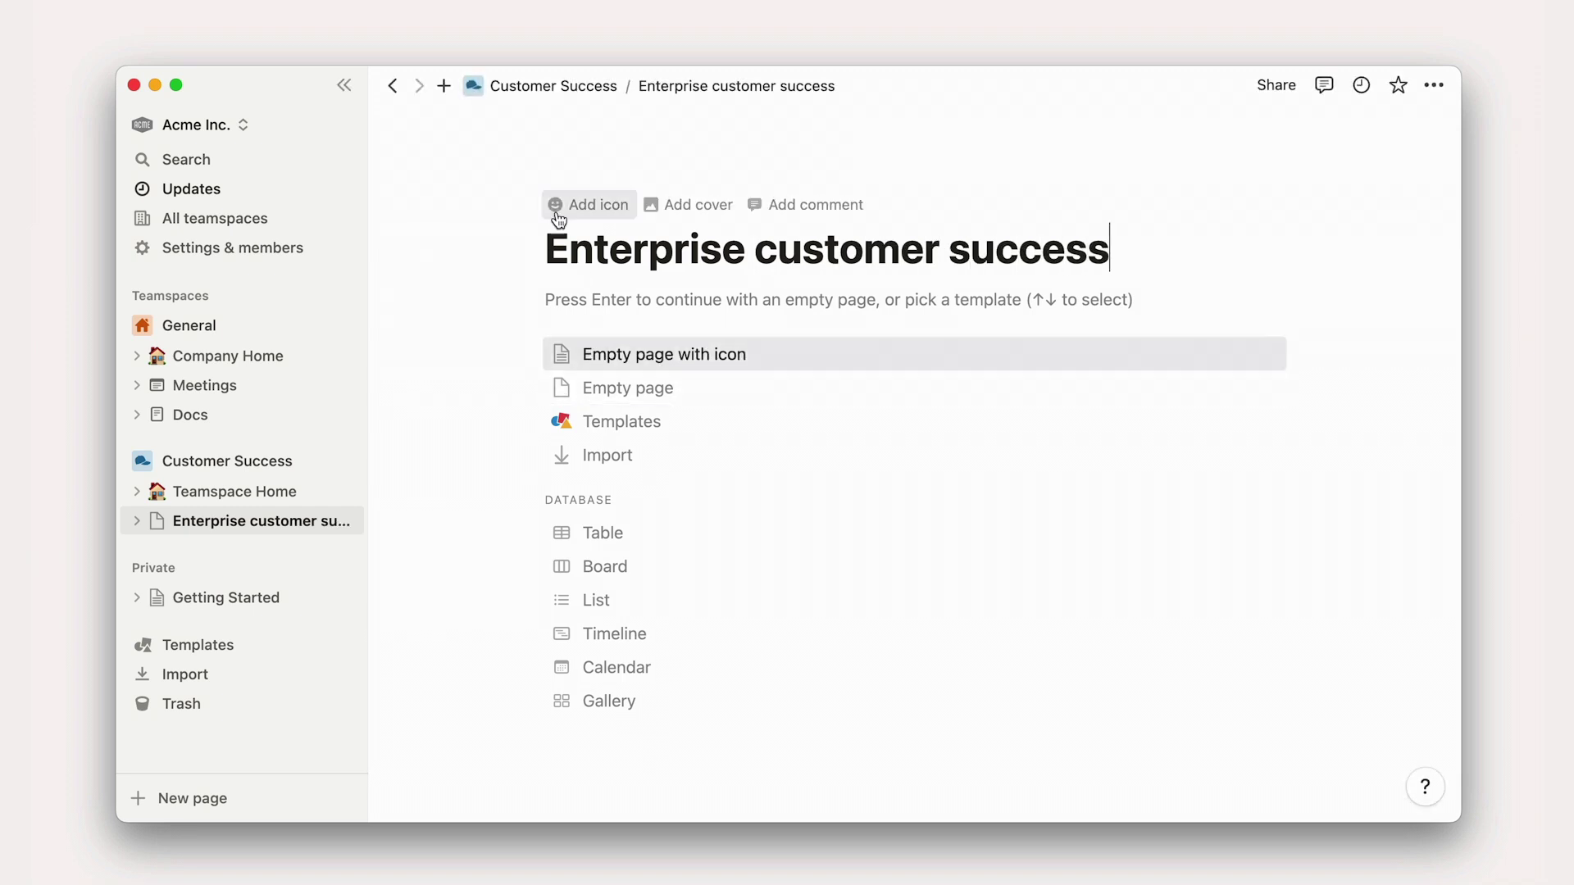
{"action": "left_click", "coordinate": [557, 205]}
{"action": "left_click", "coordinate": [557, 219]}
{"action": "key", "text": "Escape"}
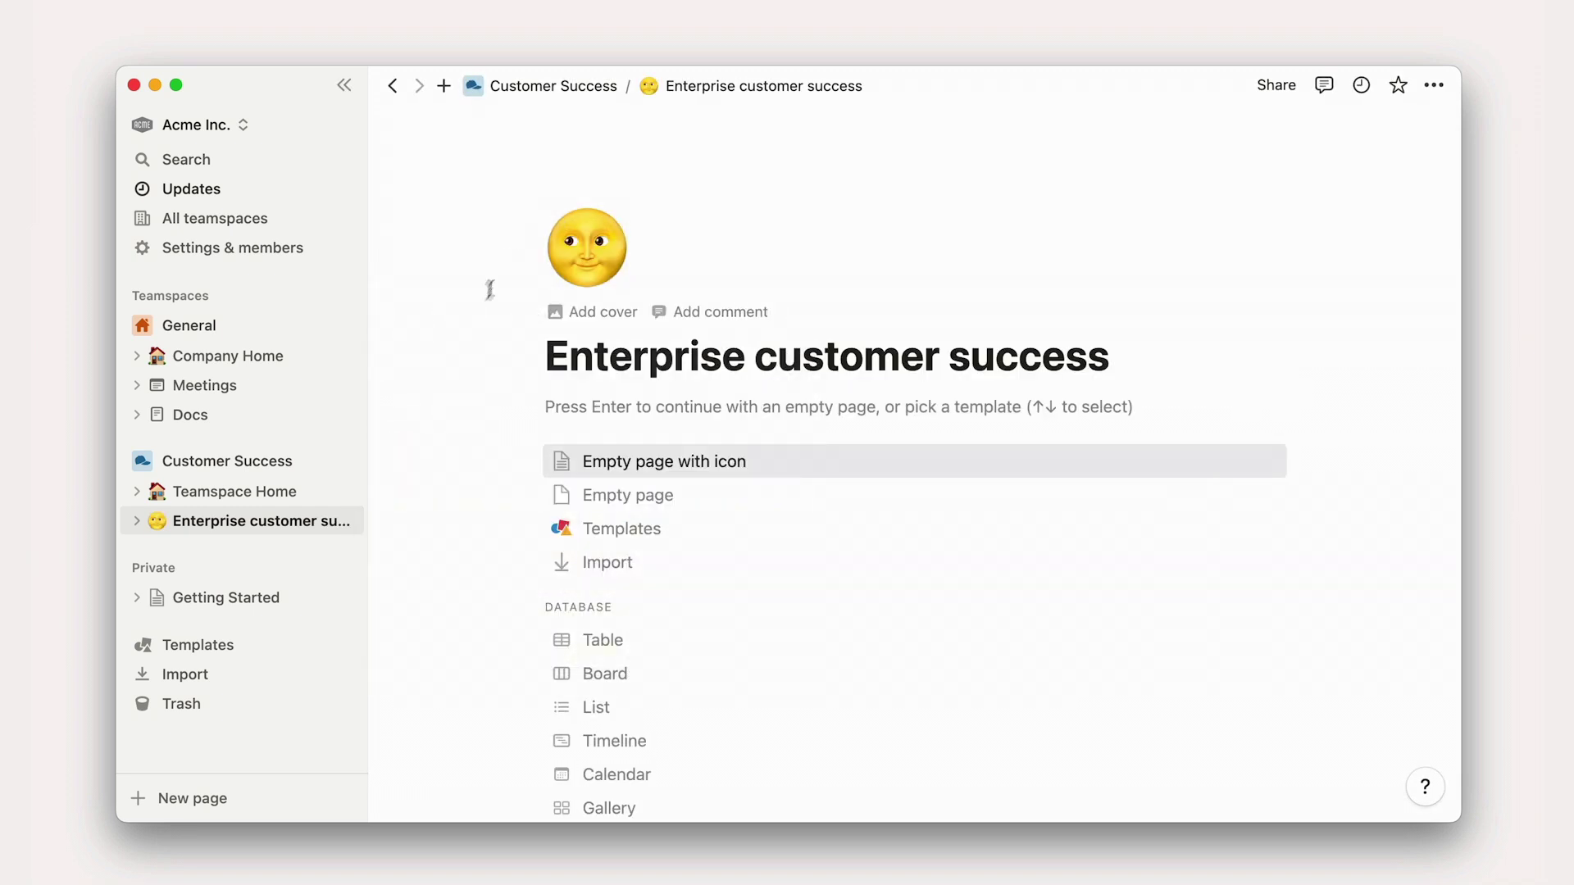
Create a 'Scale customer success' page with a random emoji icon, keeping the books icon
{"action": "left_click", "coordinate": [344, 463]}
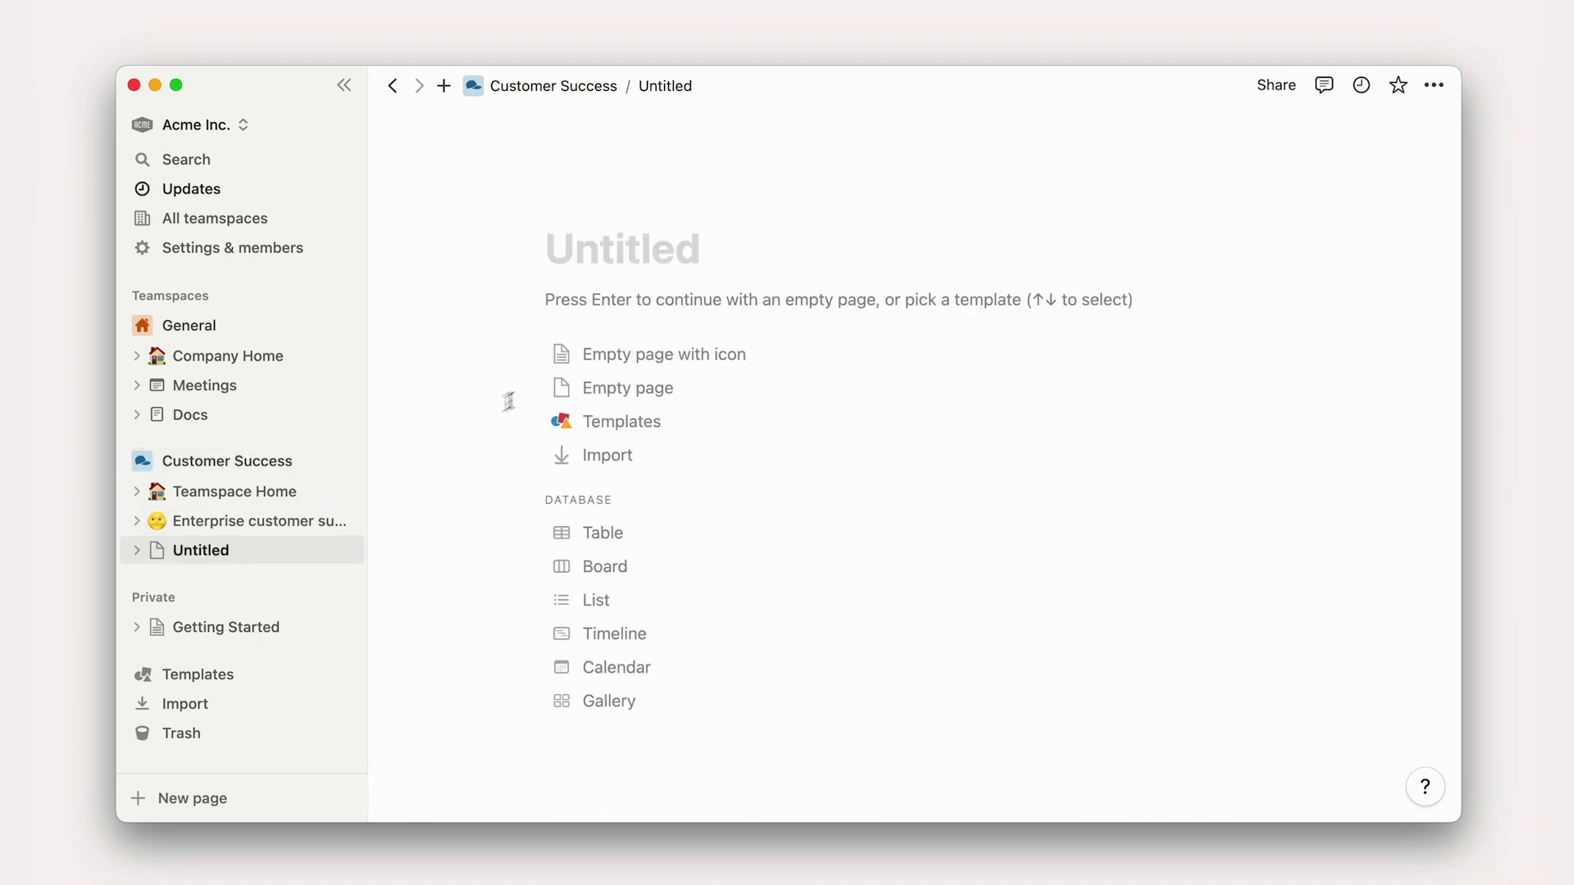
{"action": "type", "text": "Scal"}
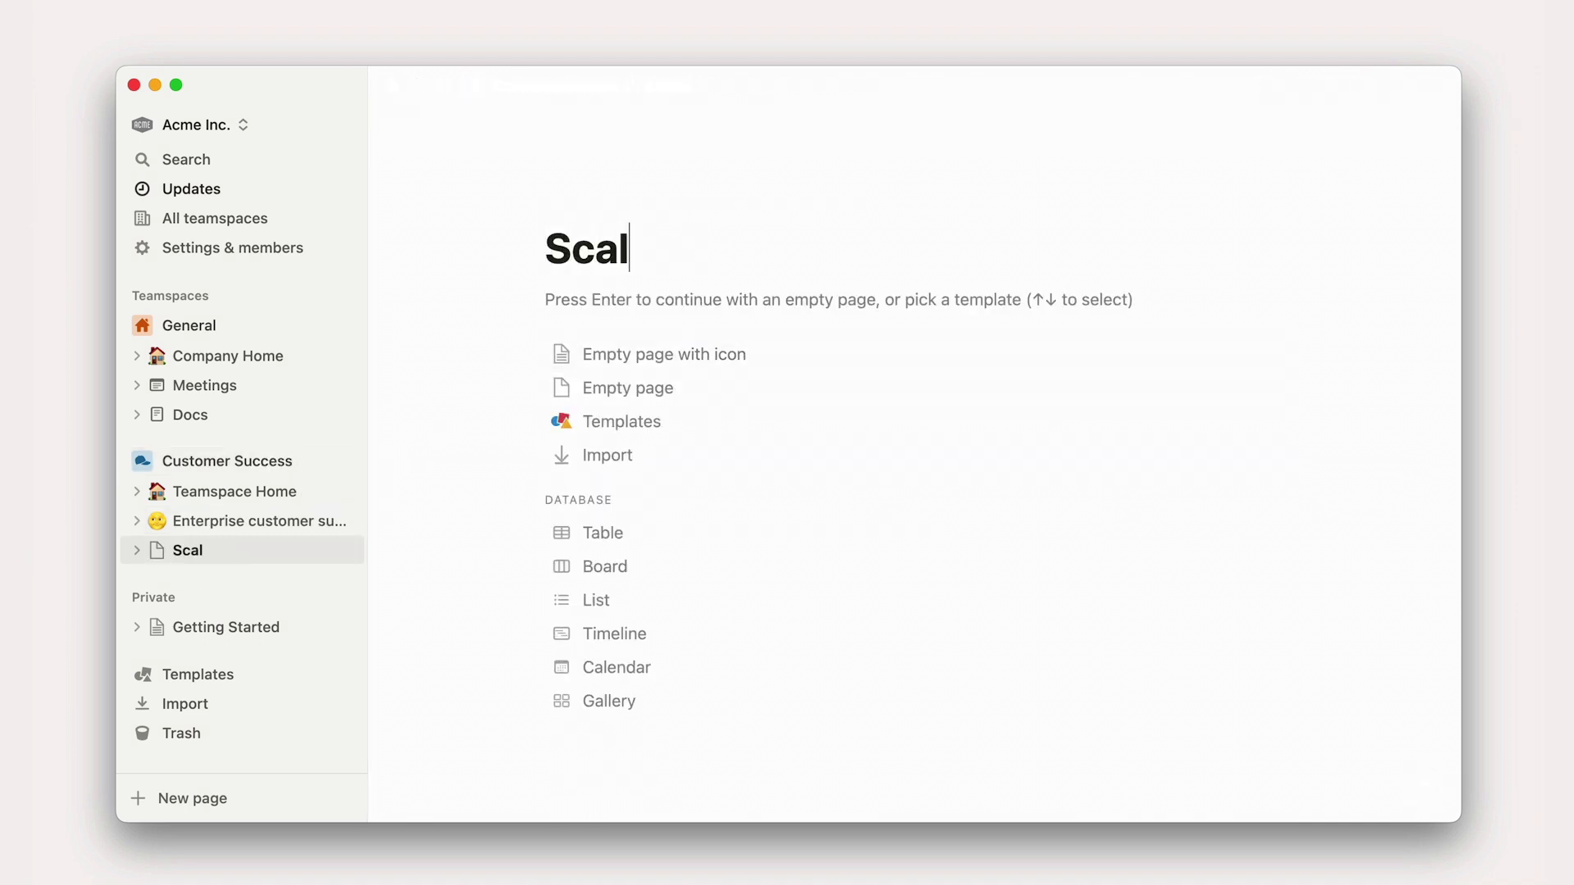
{"action": "type", "text": "e customer success"}
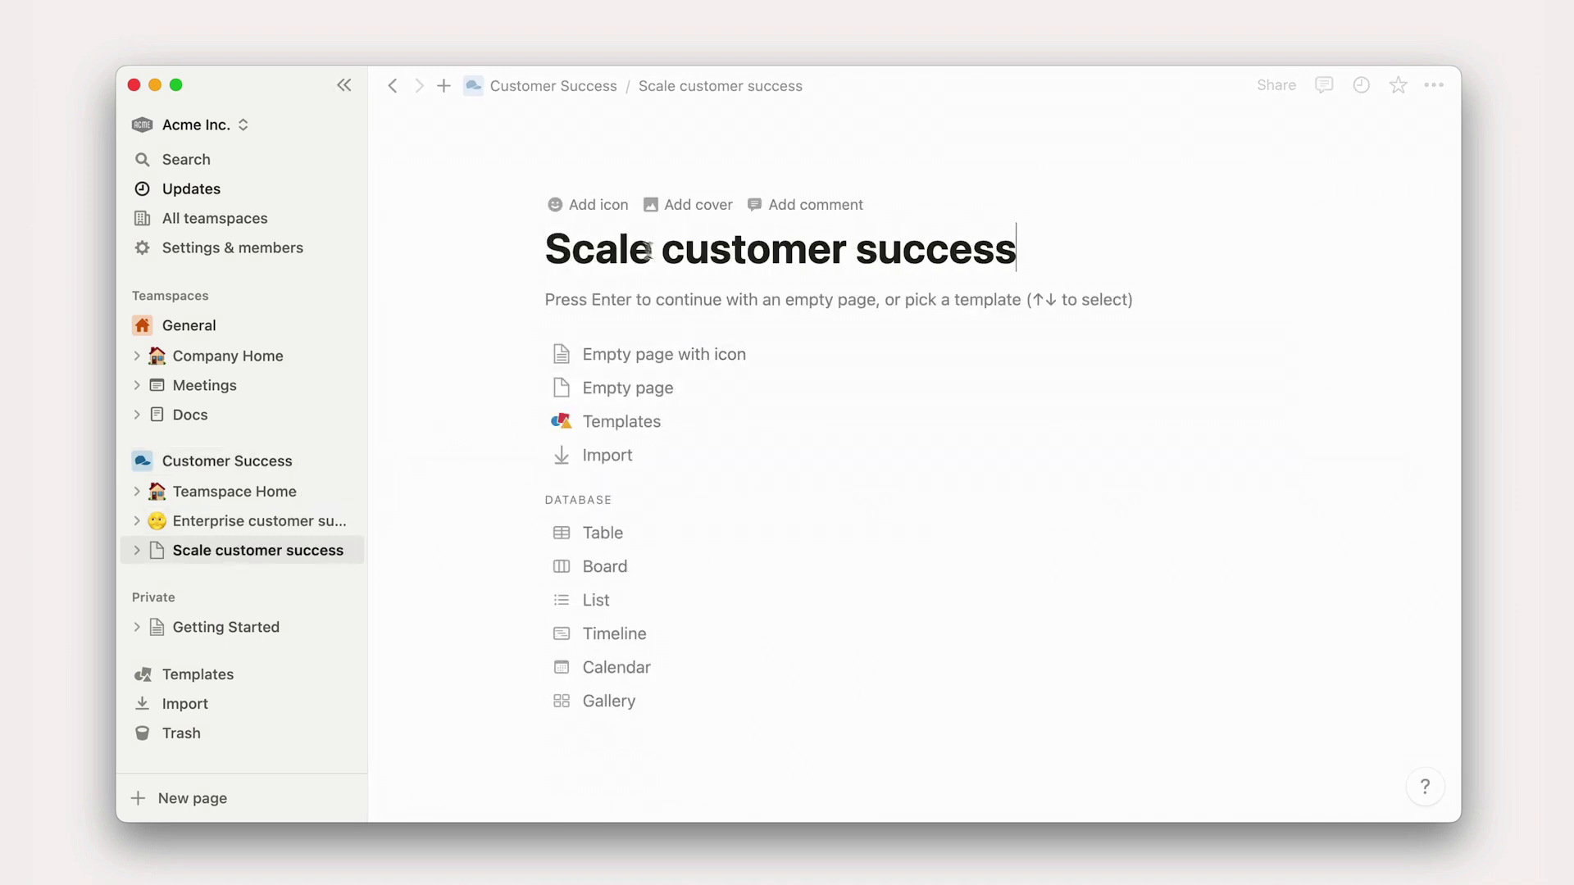
{"action": "left_click", "coordinate": [601, 212]}
{"action": "left_click", "coordinate": [607, 240]}
{"action": "left_click", "coordinate": [739, 367]}
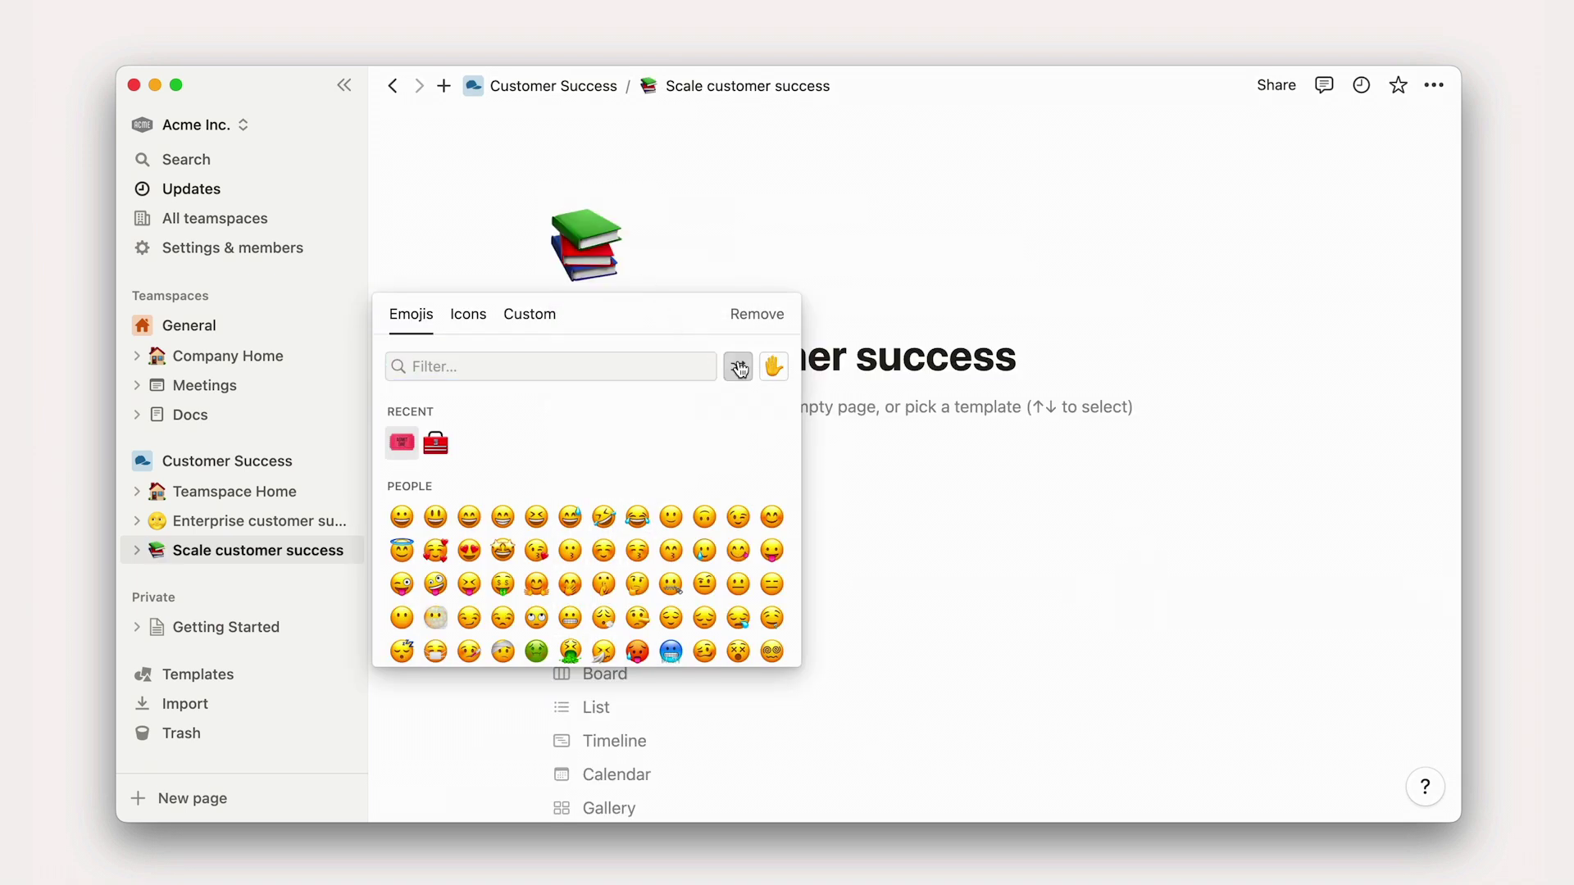
{"action": "left_click", "coordinate": [1185, 357]}
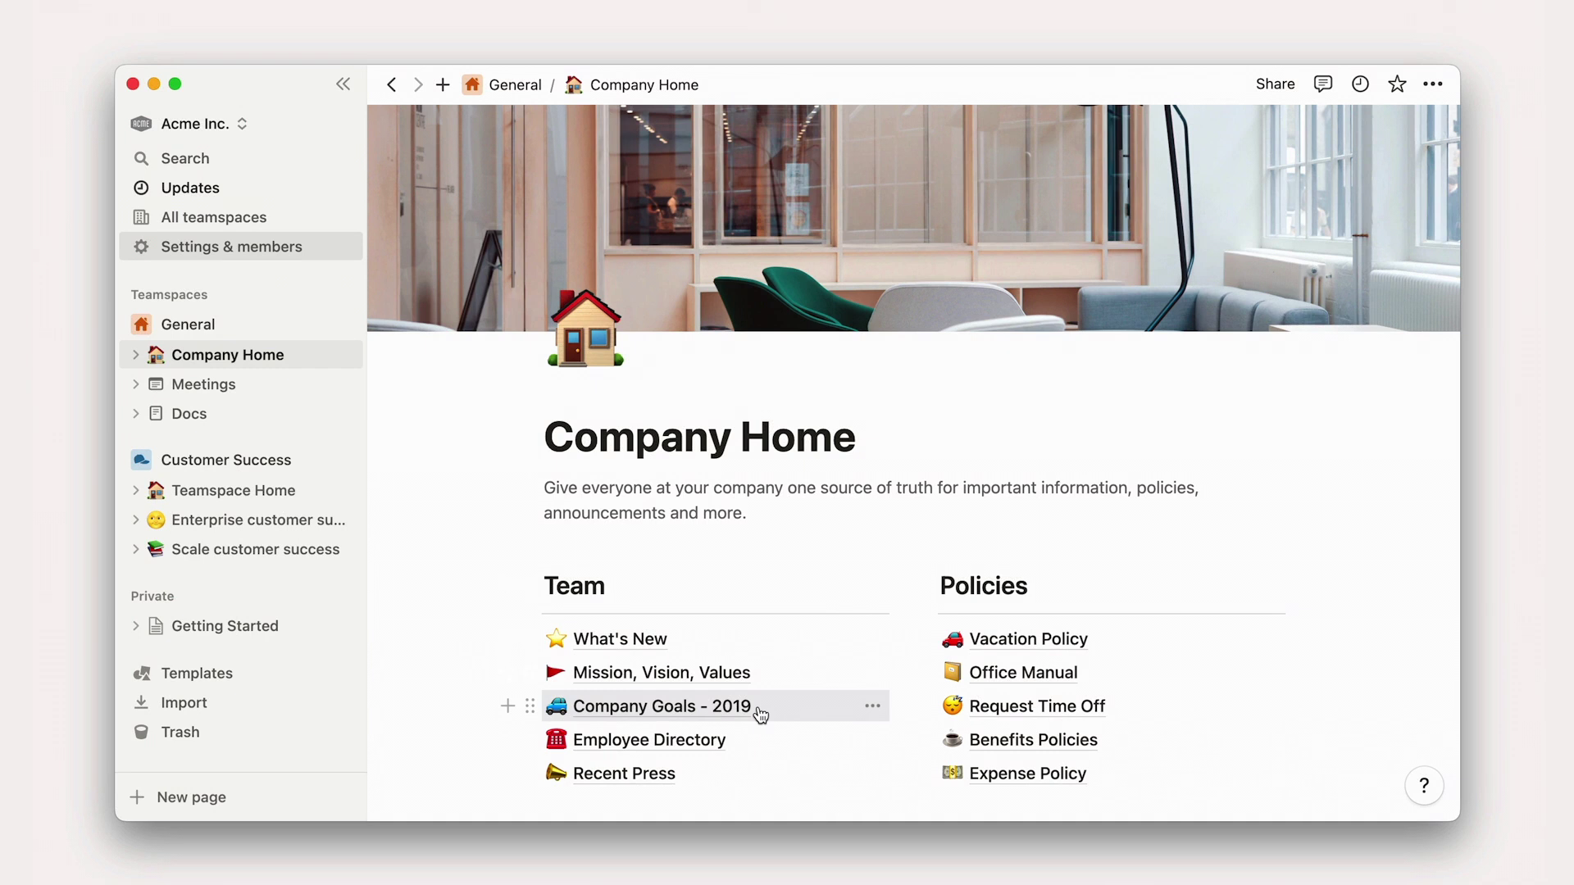
Restrict Company Goals - 2019 so Everyone at Acme Inc. has Can view access
{"action": "left_click", "coordinate": [759, 710]}
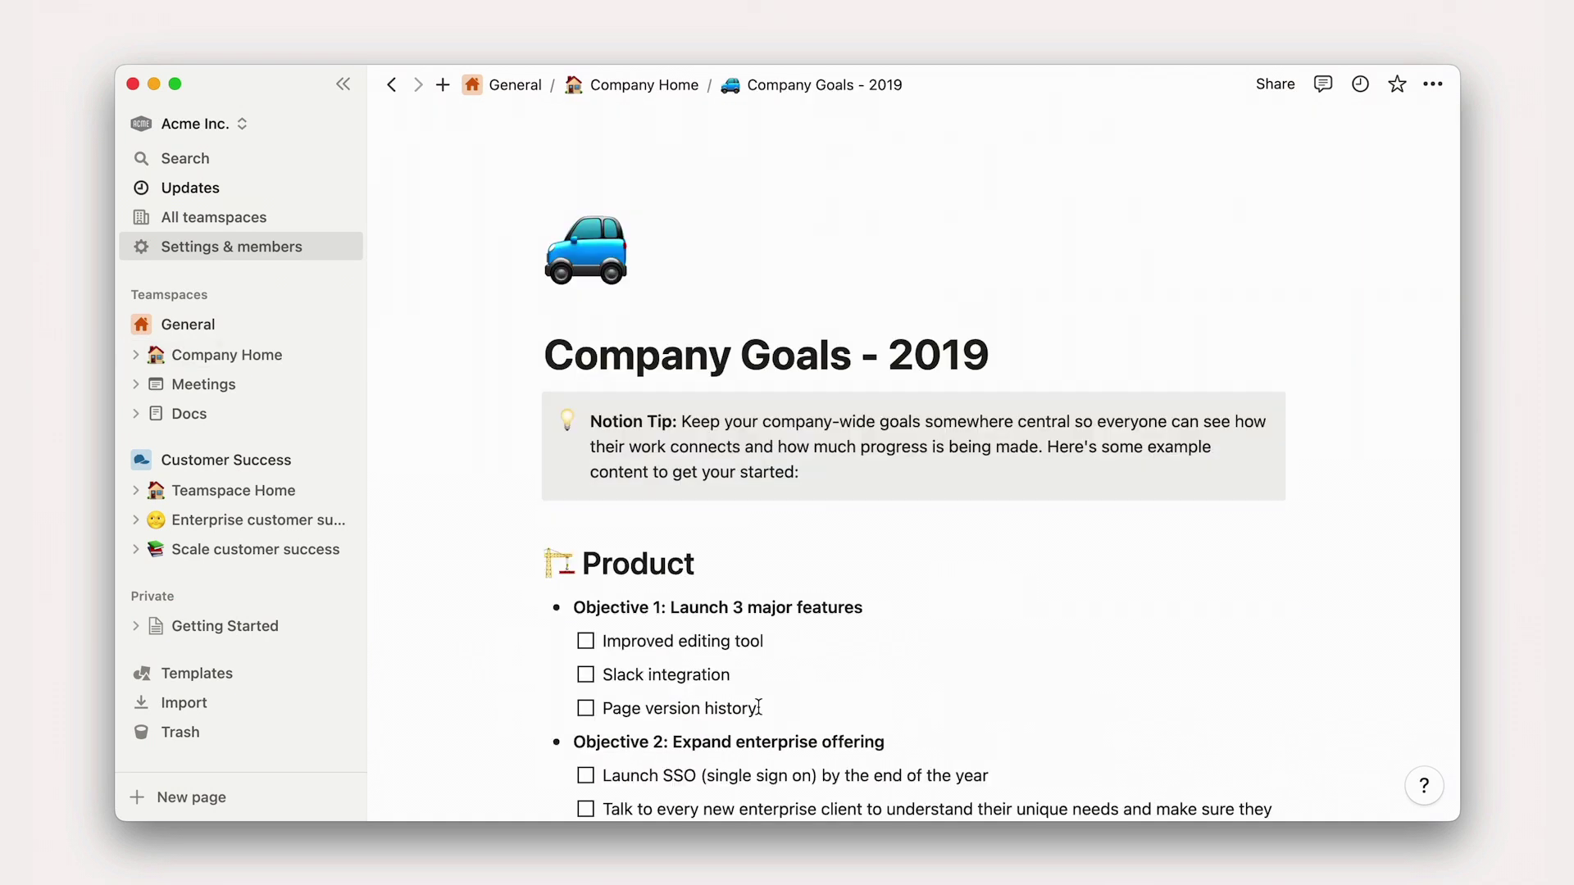
{"action": "left_click", "coordinate": [1272, 87]}
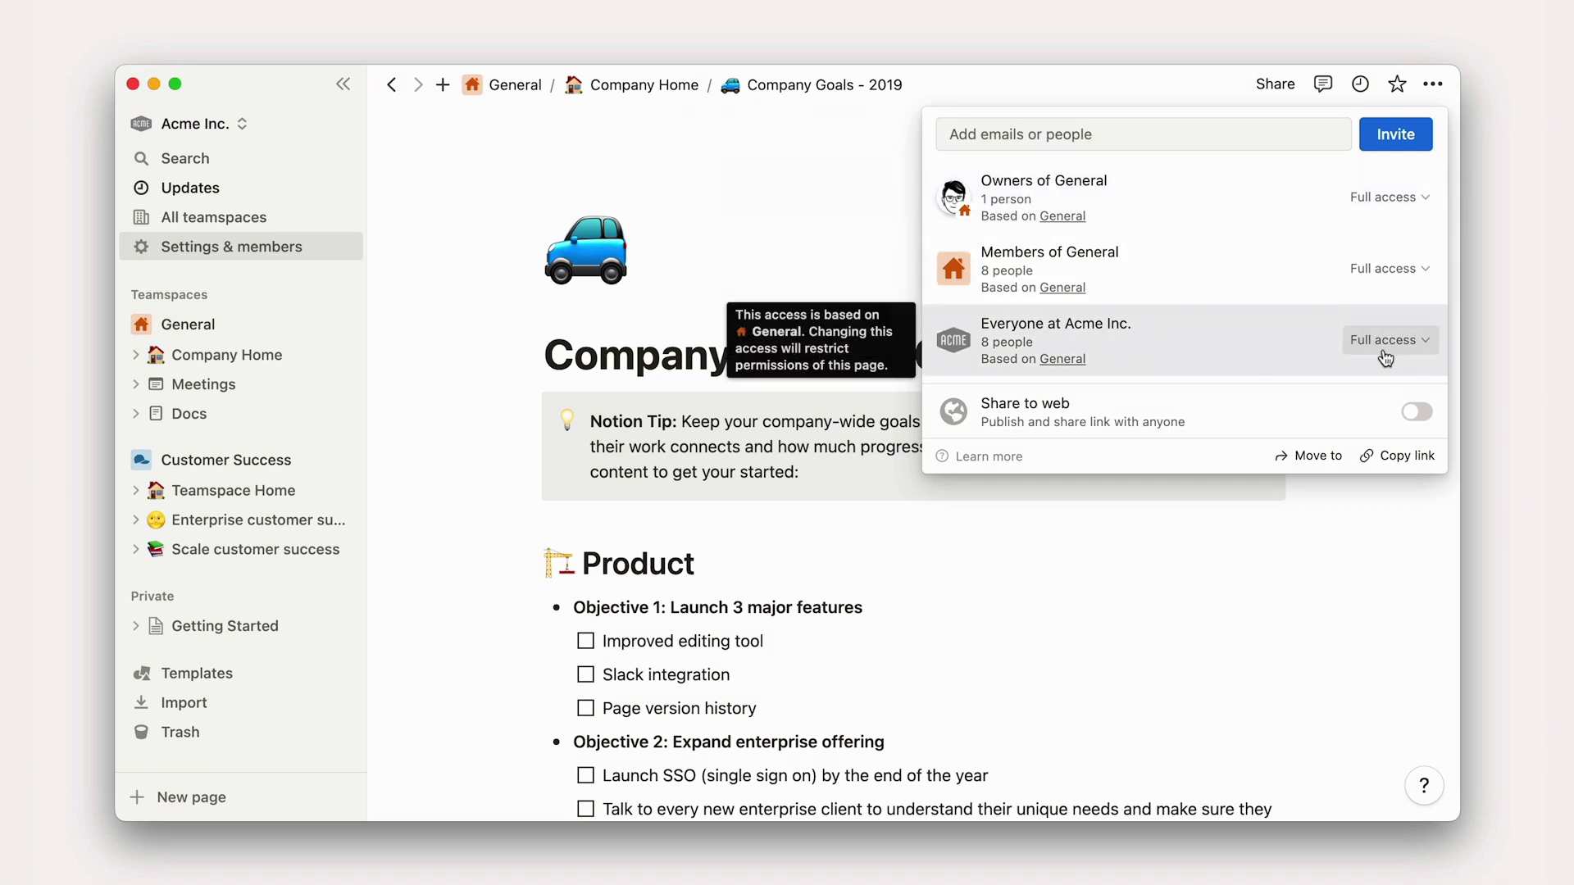
{"action": "left_click", "coordinate": [1385, 354]}
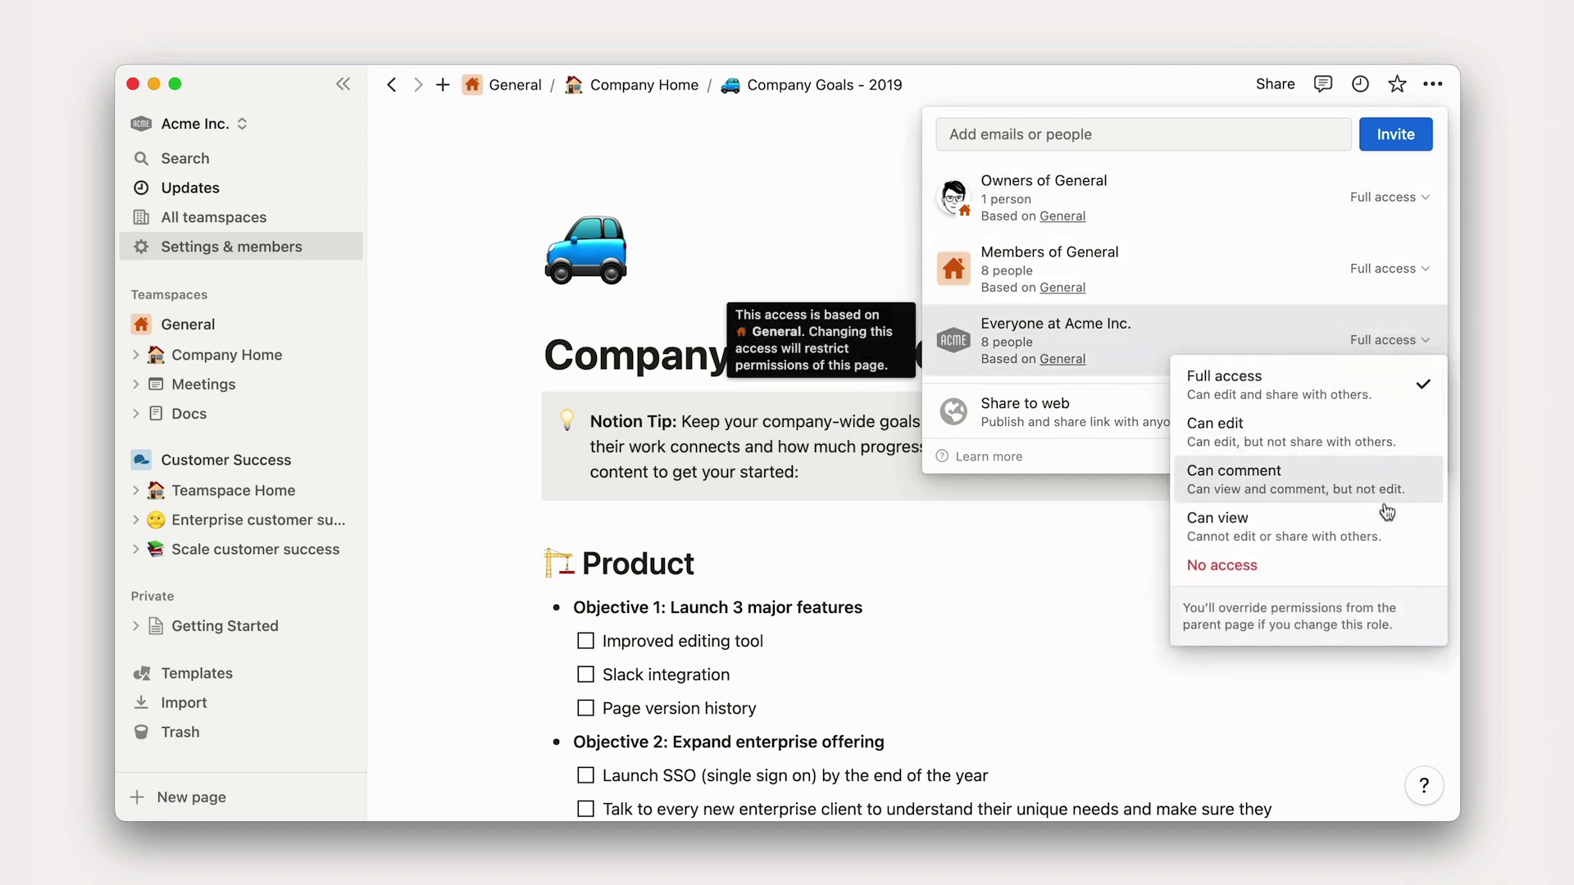
{"action": "left_click", "coordinate": [1380, 532]}
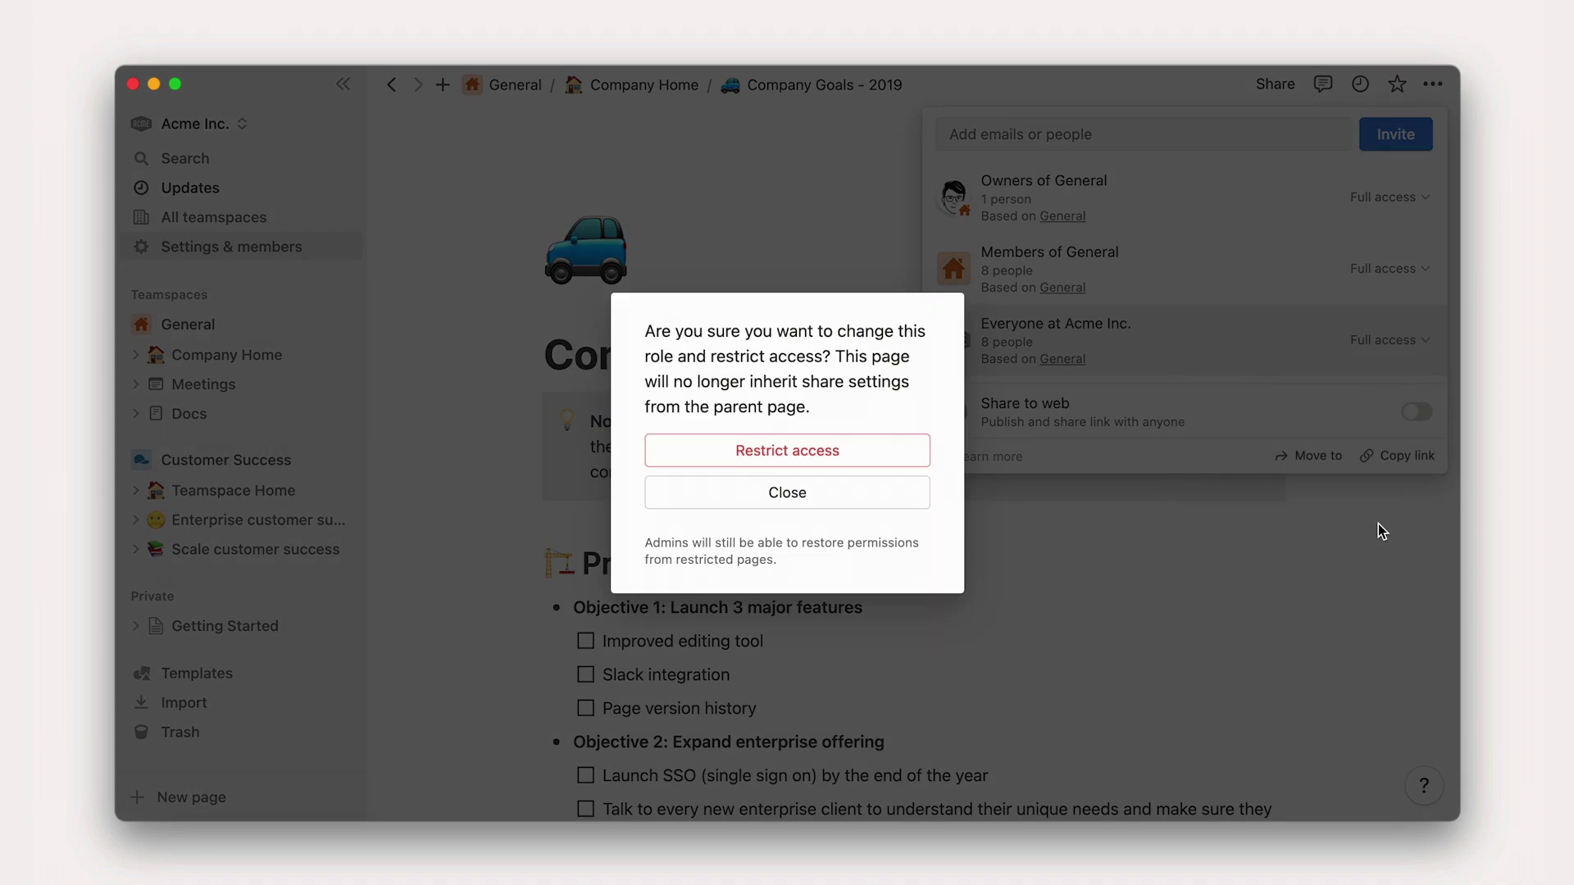
{"action": "left_click", "coordinate": [868, 449]}
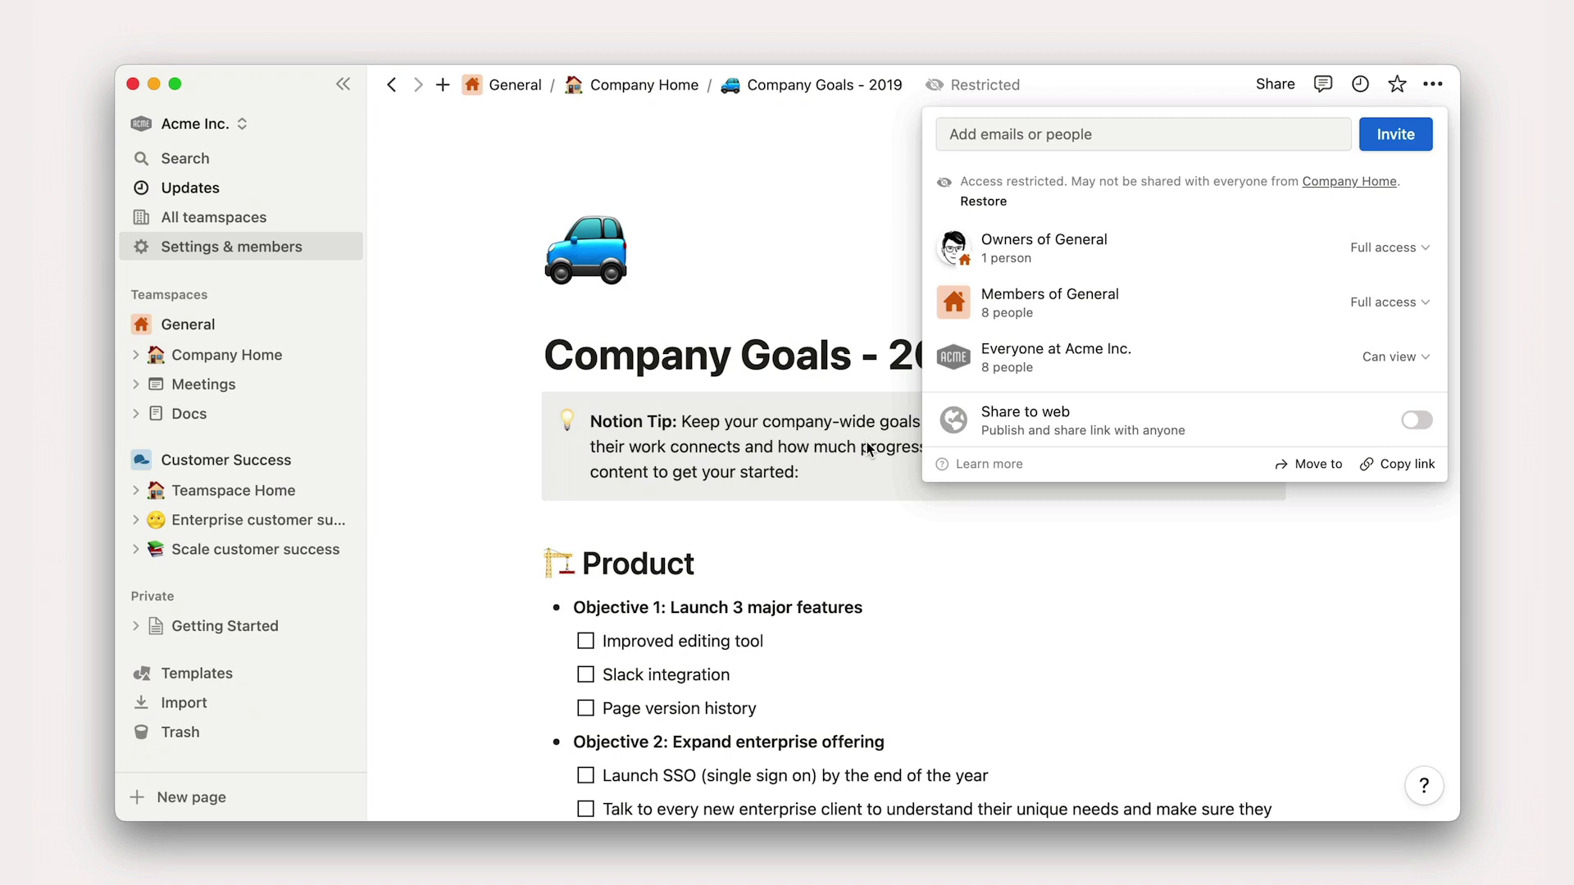
Invite the Managers group to Company Goals - 2019 with Can edit access
{"action": "left_click", "coordinate": [976, 136]}
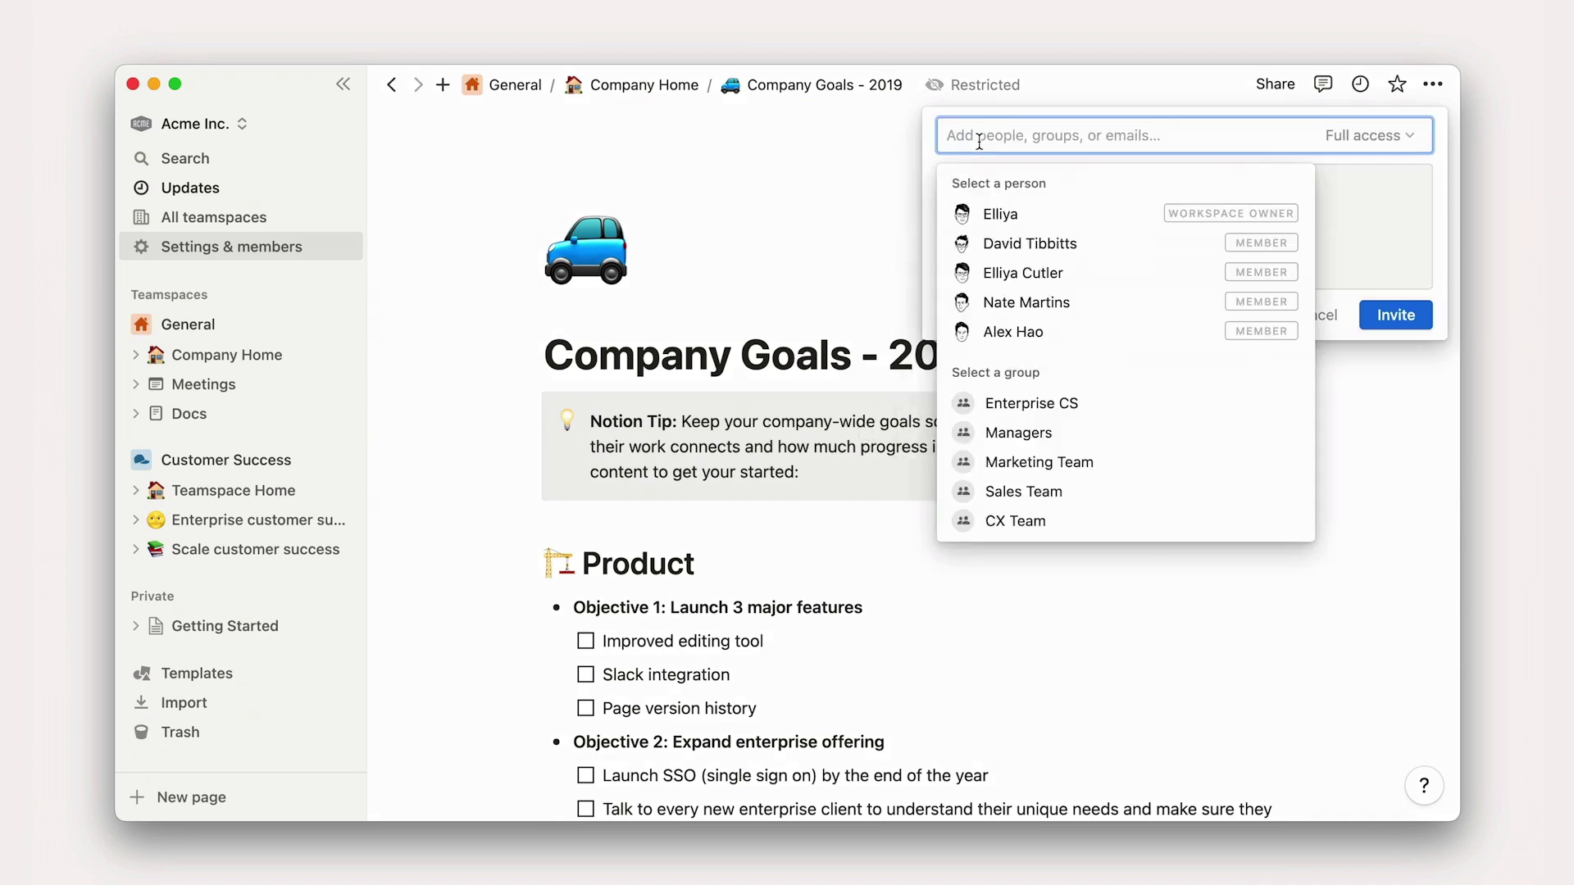
{"action": "type", "text": "mana"}
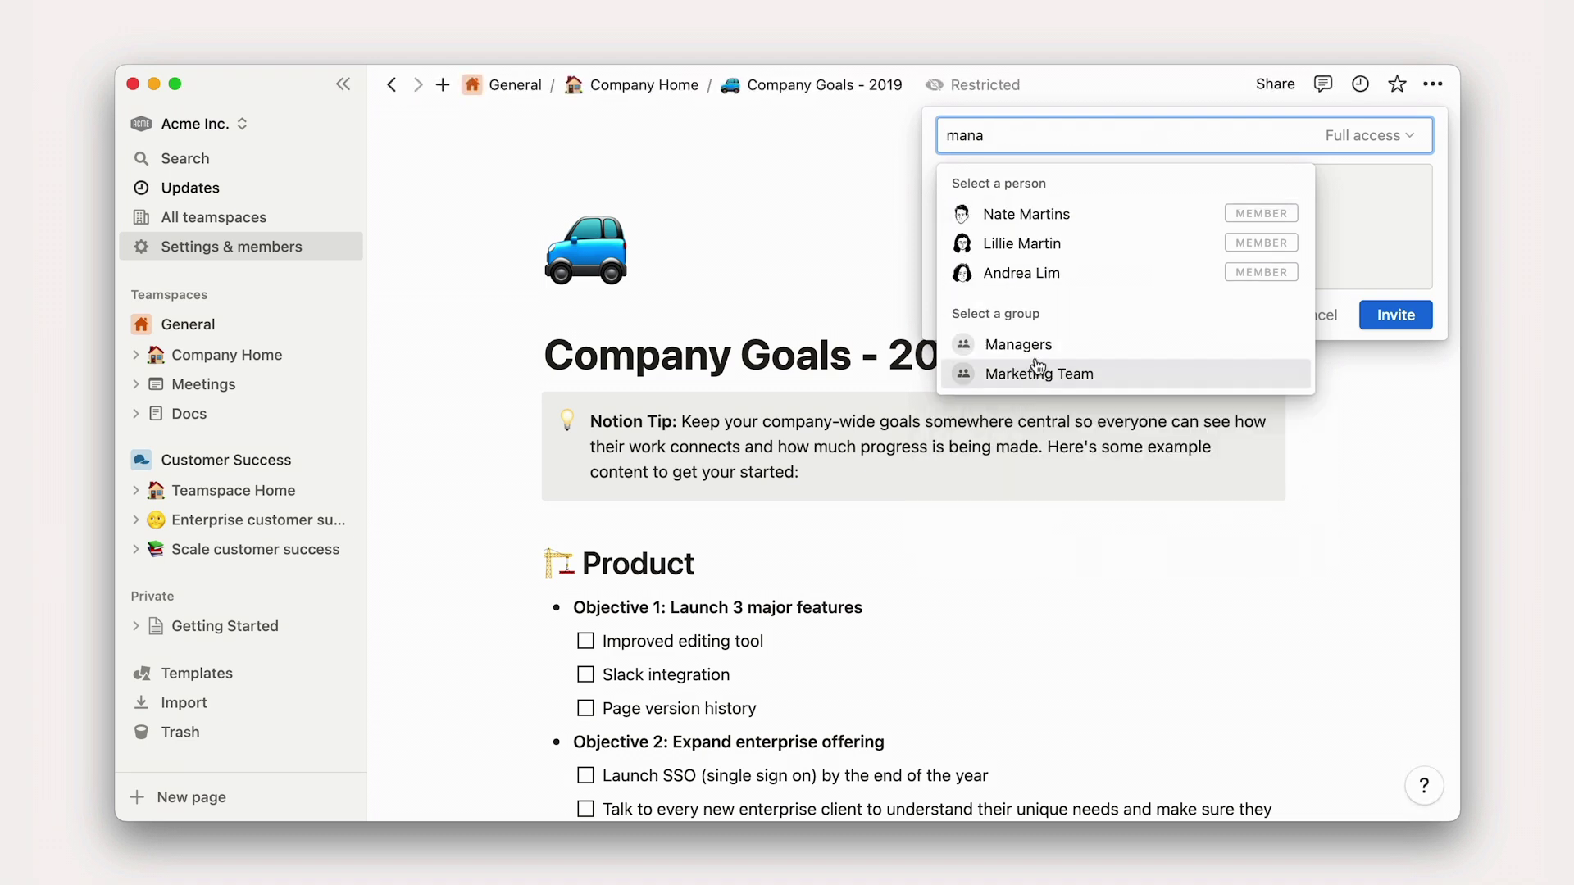
{"action": "left_click", "coordinate": [1024, 344]}
{"action": "left_click", "coordinate": [1365, 138]}
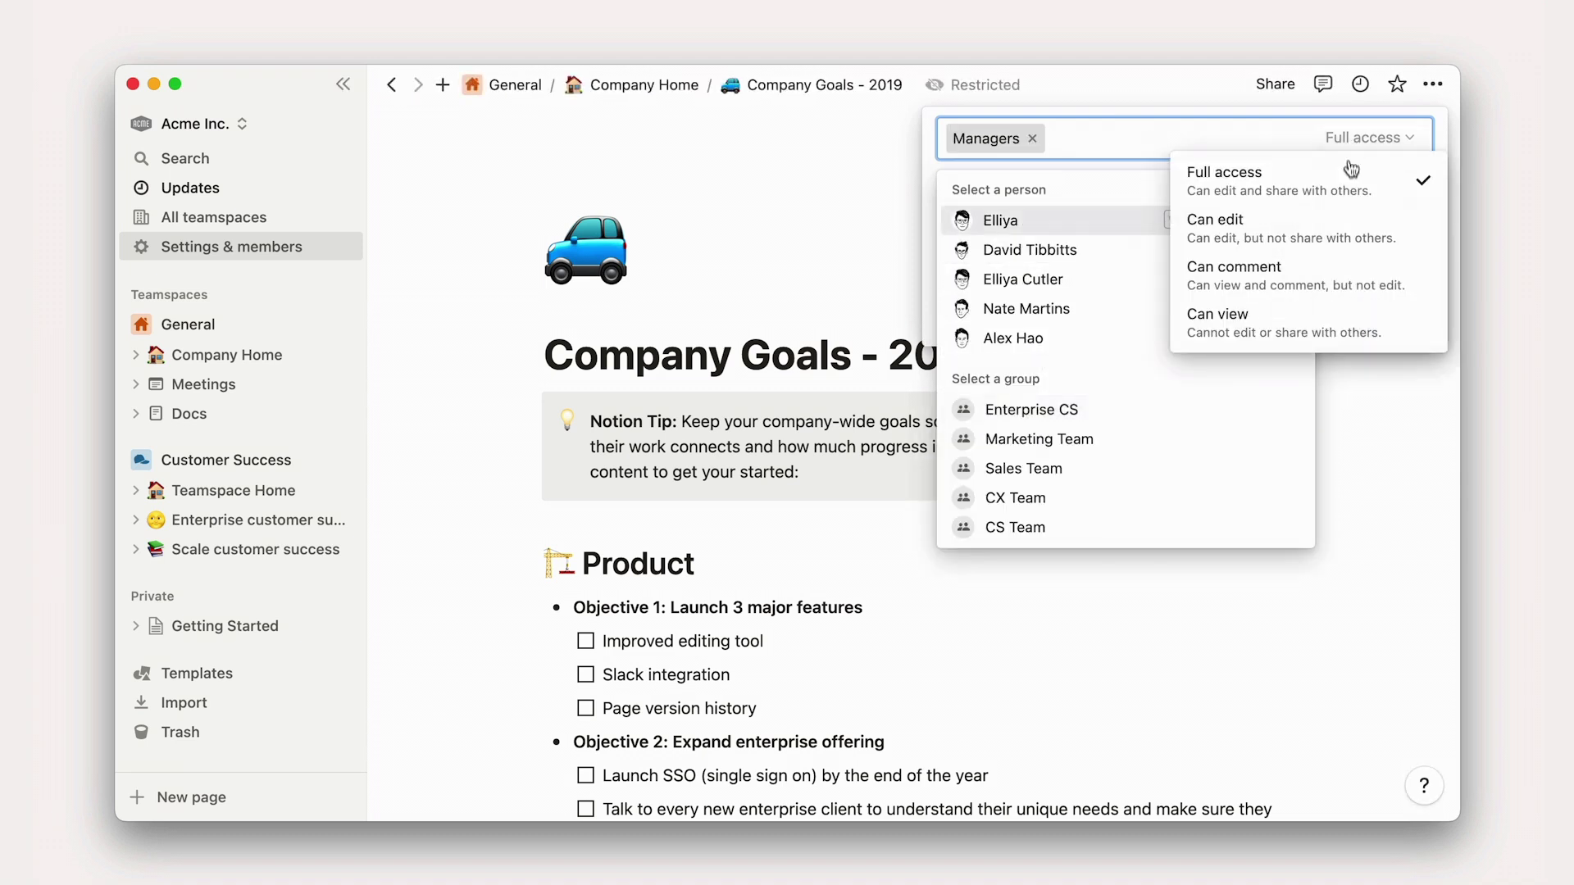
{"action": "left_click", "coordinate": [1352, 215]}
{"action": "left_click", "coordinate": [1407, 322]}
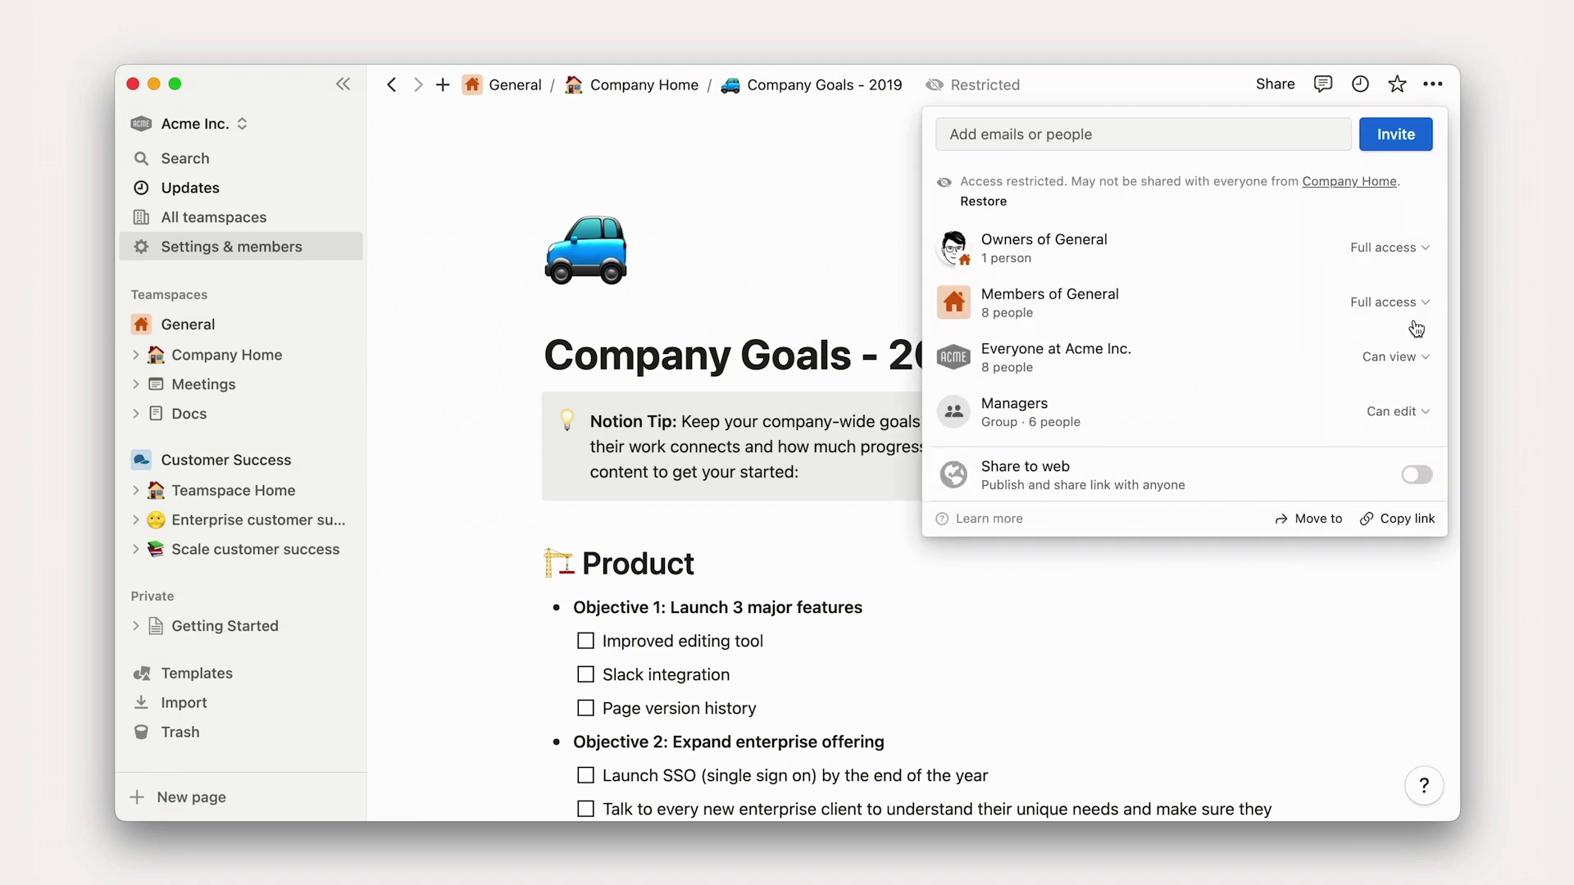
{"action": "left_click", "coordinate": [1385, 590]}
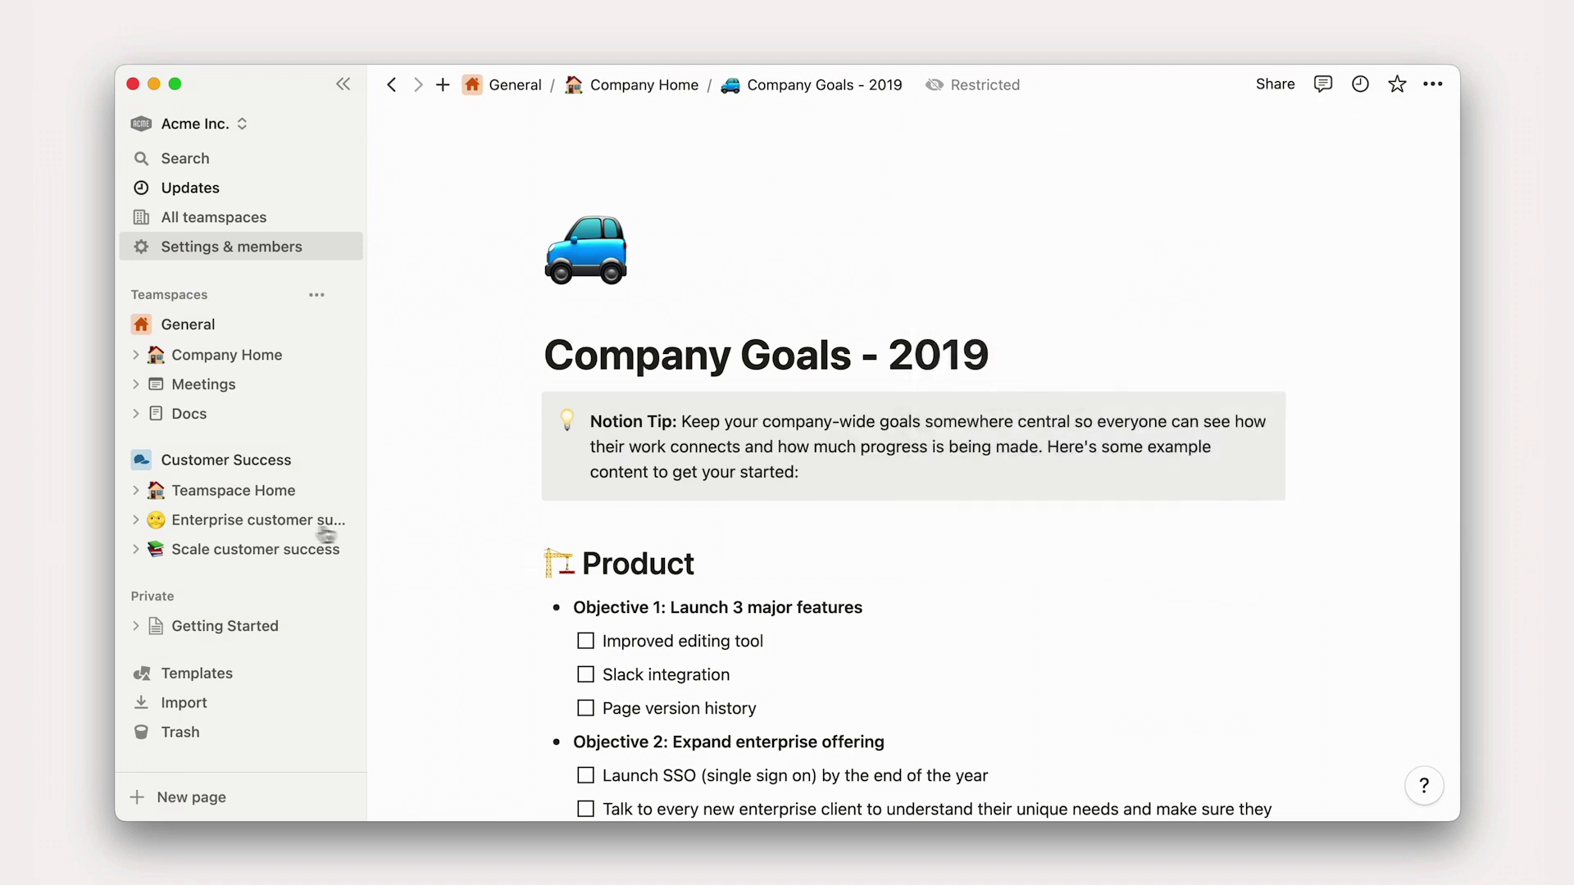
Share the Enterprise customer success page with the Enterprise CS group at Full access
{"action": "left_click", "coordinate": [218, 520]}
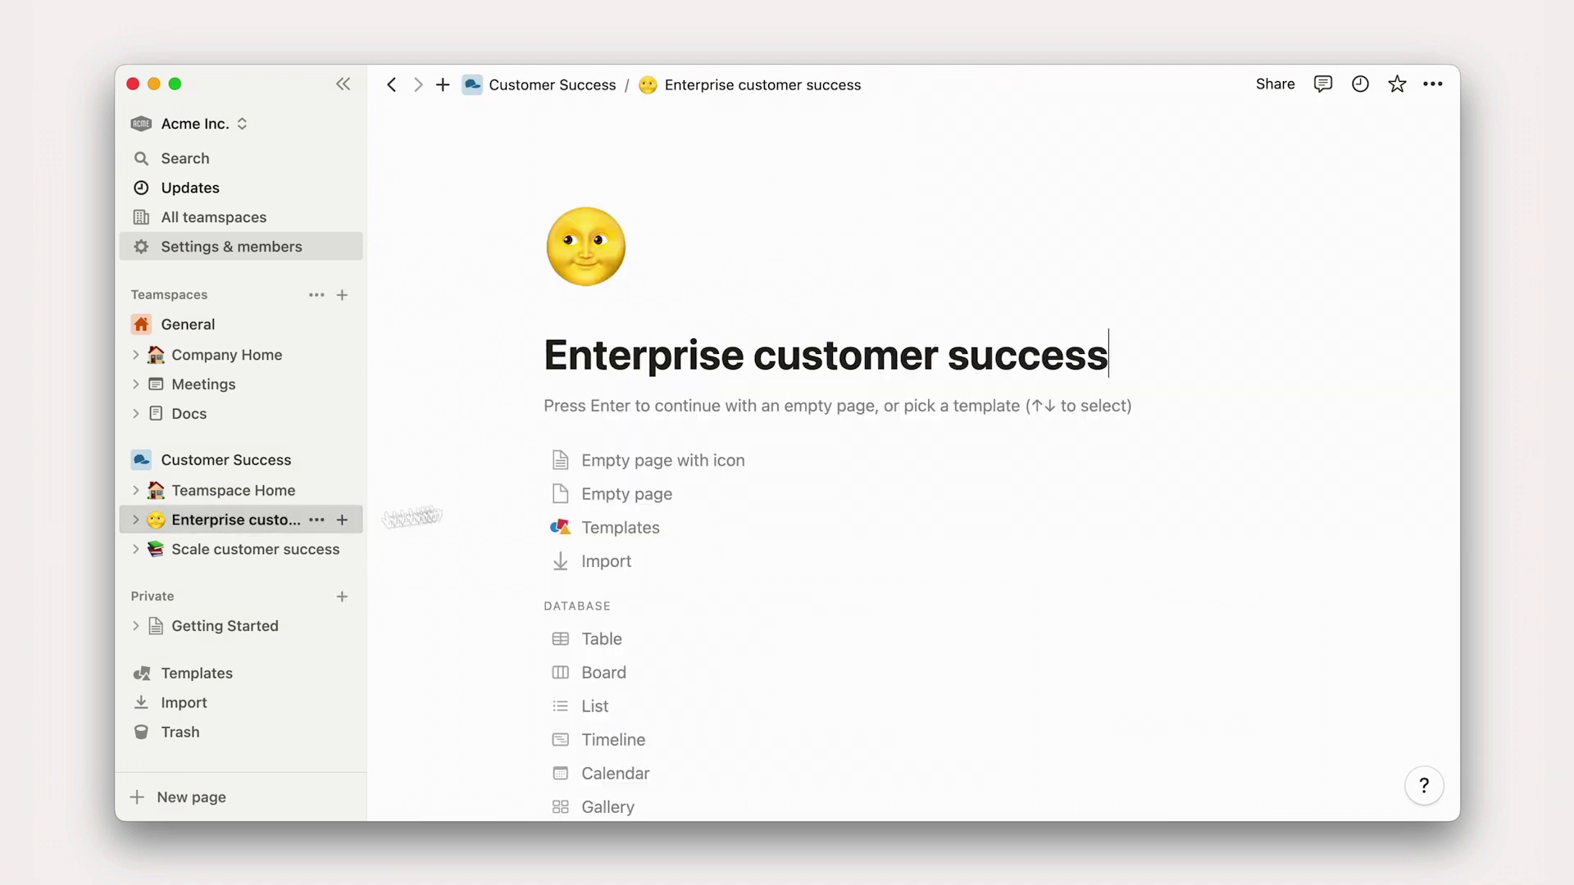
{"action": "left_click", "coordinate": [1271, 84]}
{"action": "left_click", "coordinate": [1255, 136]}
{"action": "type", "text": "enterpri"}
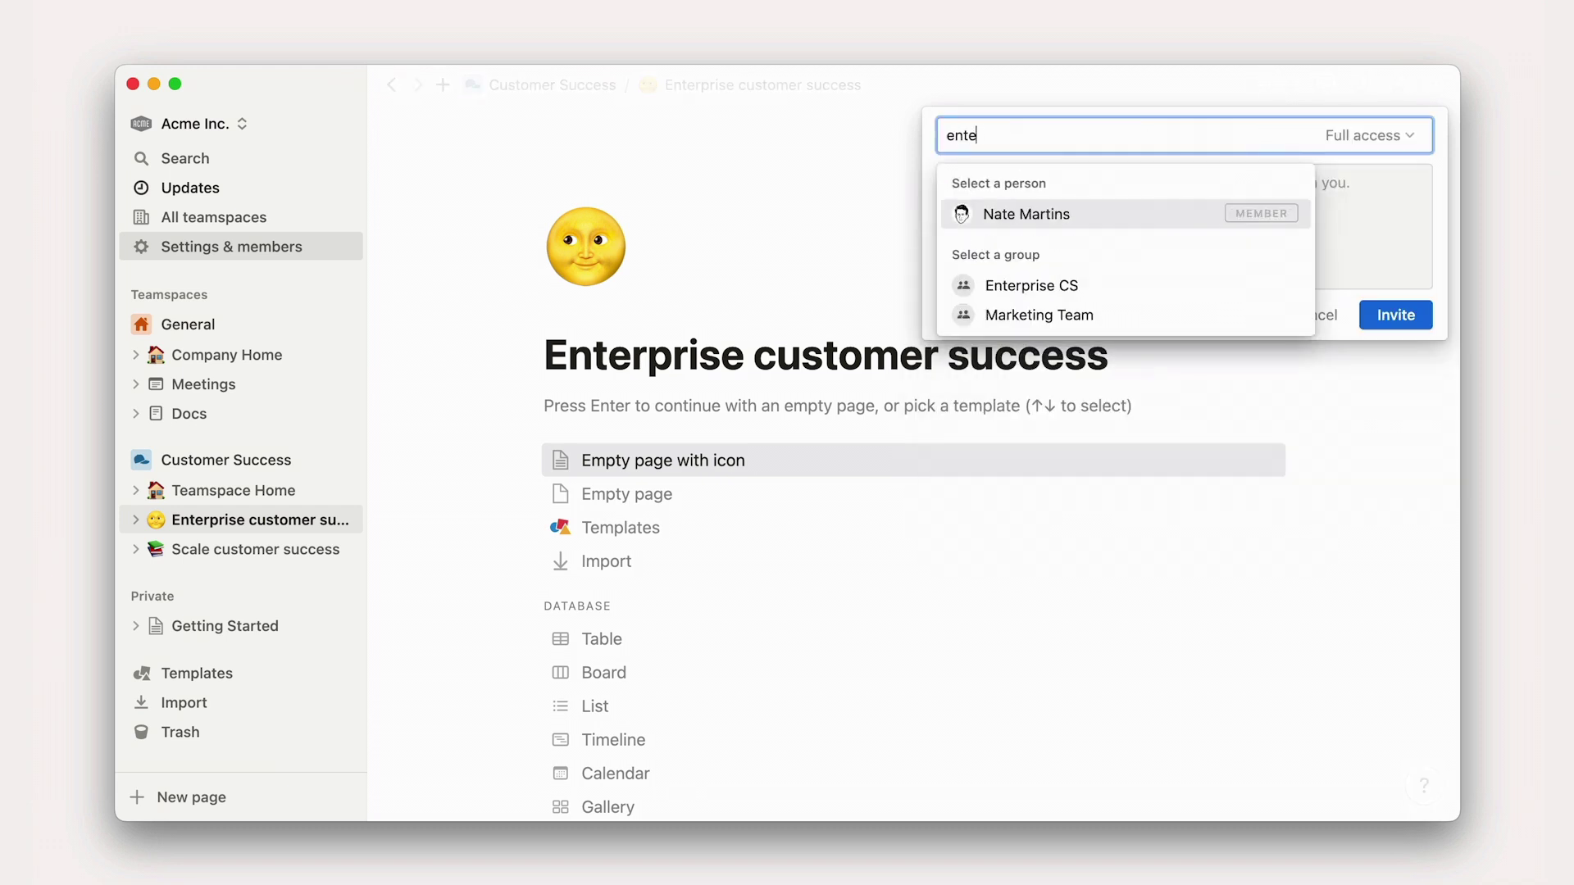
{"action": "key", "text": "Return"}
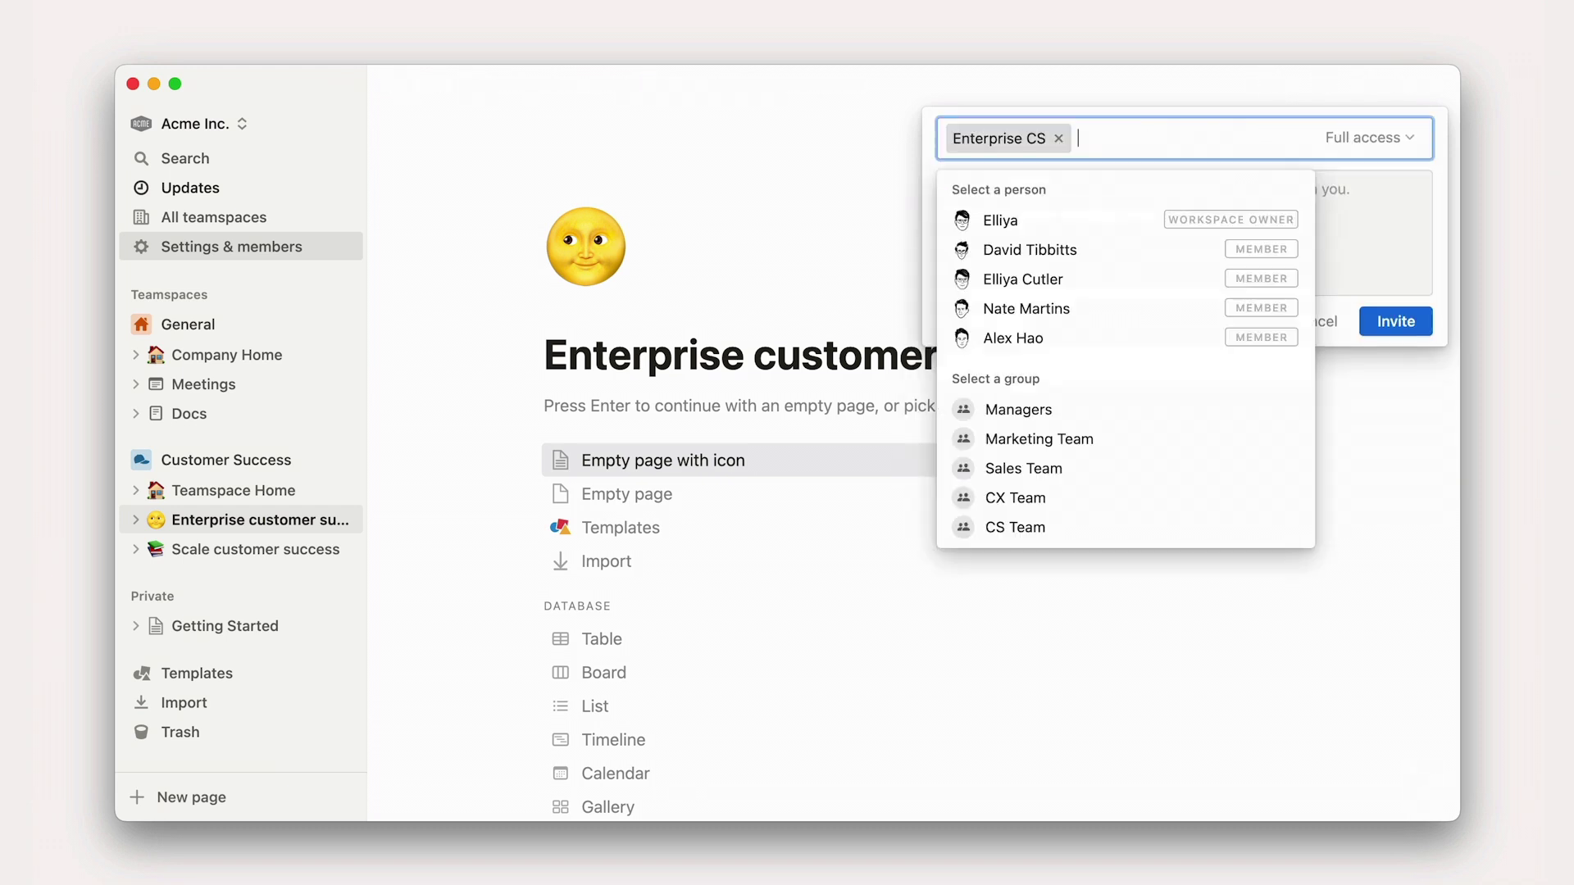
{"action": "left_click", "coordinate": [1410, 325]}
{"action": "scroll", "coordinate": [1408, 355], "scroll_direction": "down", "scroll_amount": 1}
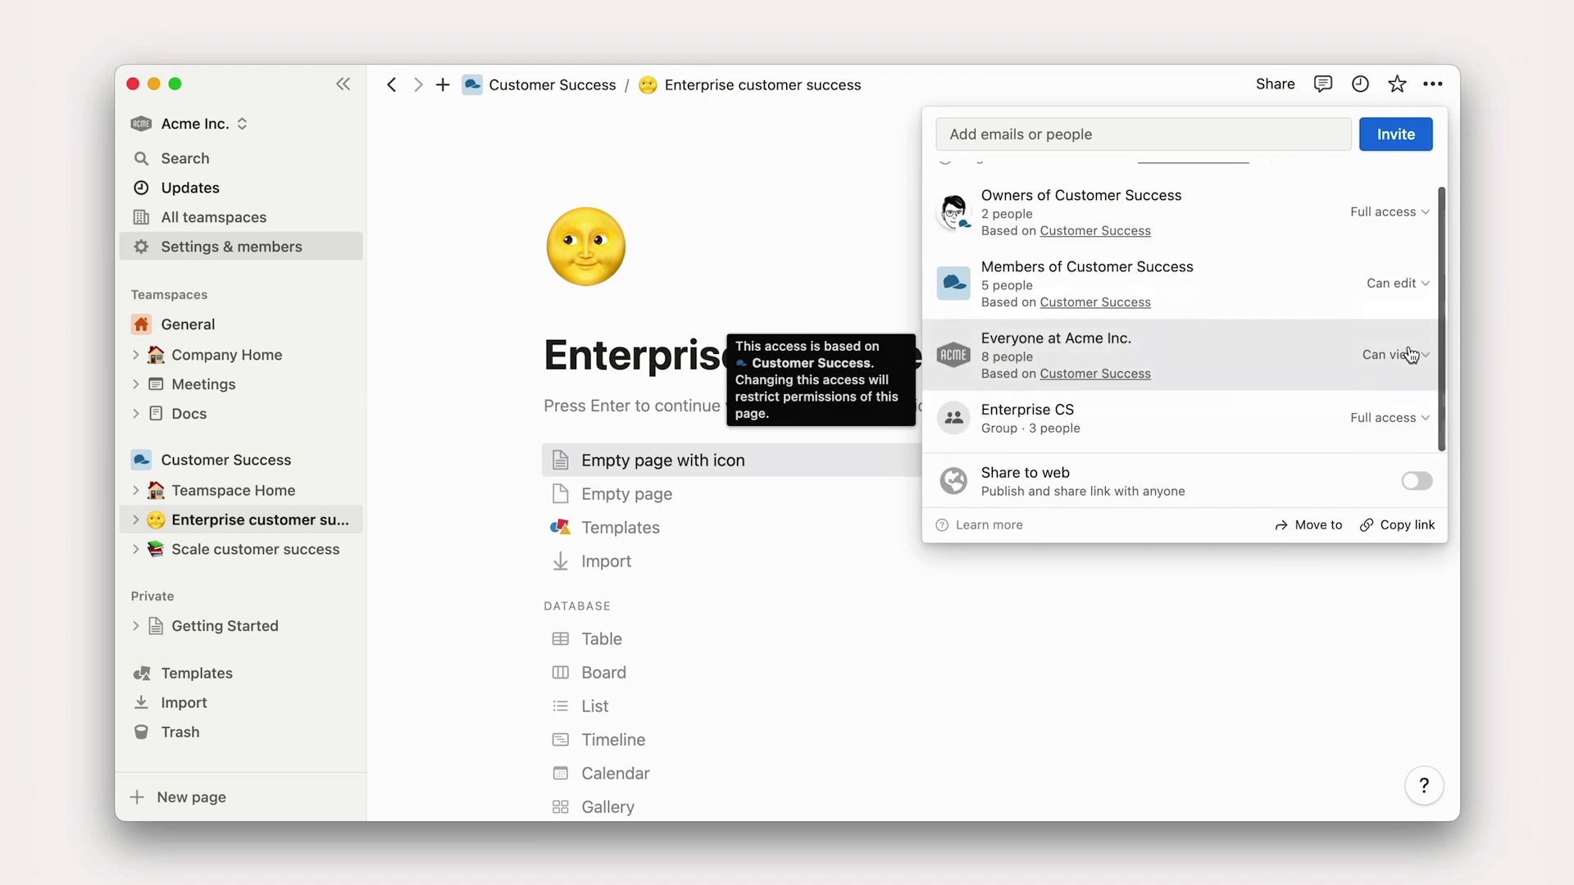